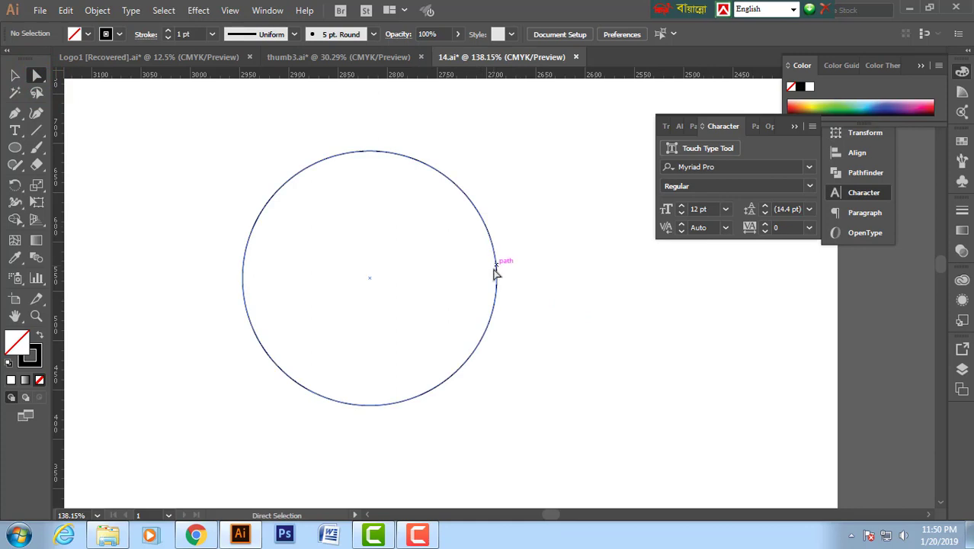
Reshape the circle by moving its right anchor about 111 px inward and tilting that anchor's upper handle outward to form a curved notch.
{"action": "left_click", "coordinate": [496, 278]}
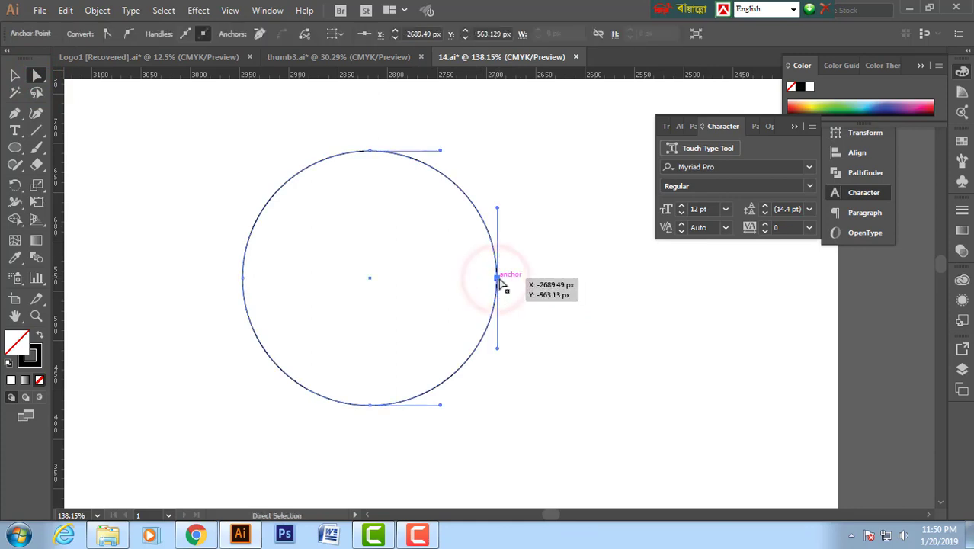
{"action": "left_click_drag", "start_coordinate": [496, 278], "coordinate": [387, 277]}
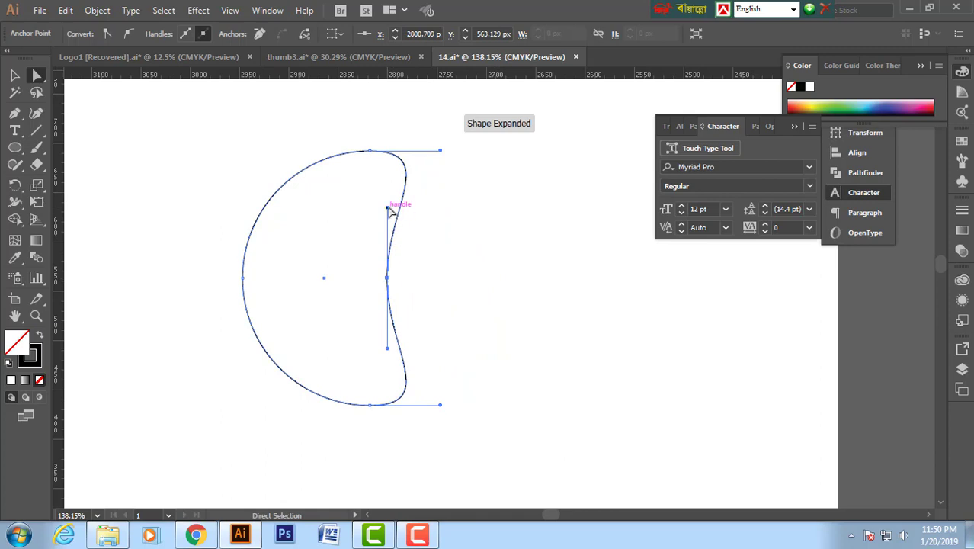
{"action": "left_click_drag", "start_coordinate": [388, 209], "coordinate": [450, 233]}
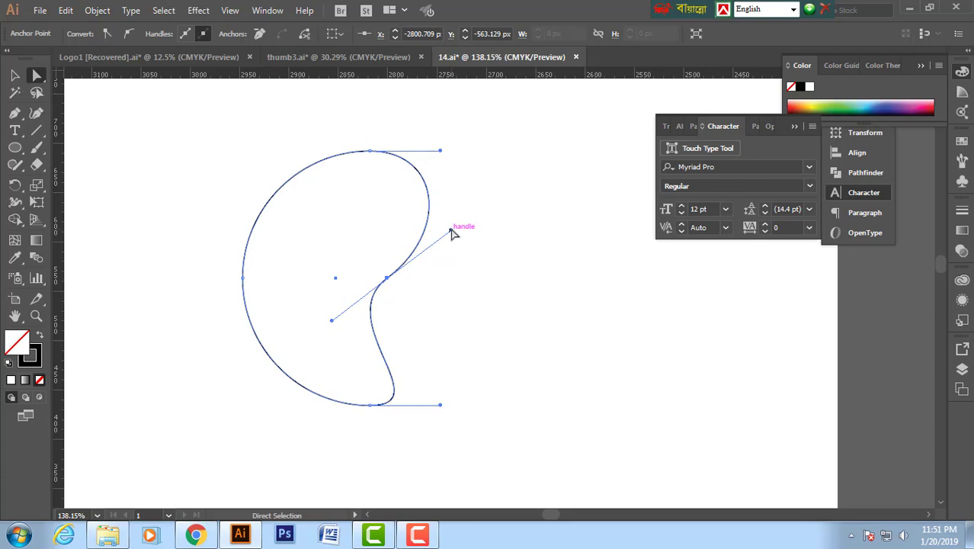
{"action": "left_click_drag", "start_coordinate": [451, 233], "coordinate": [446, 236]}
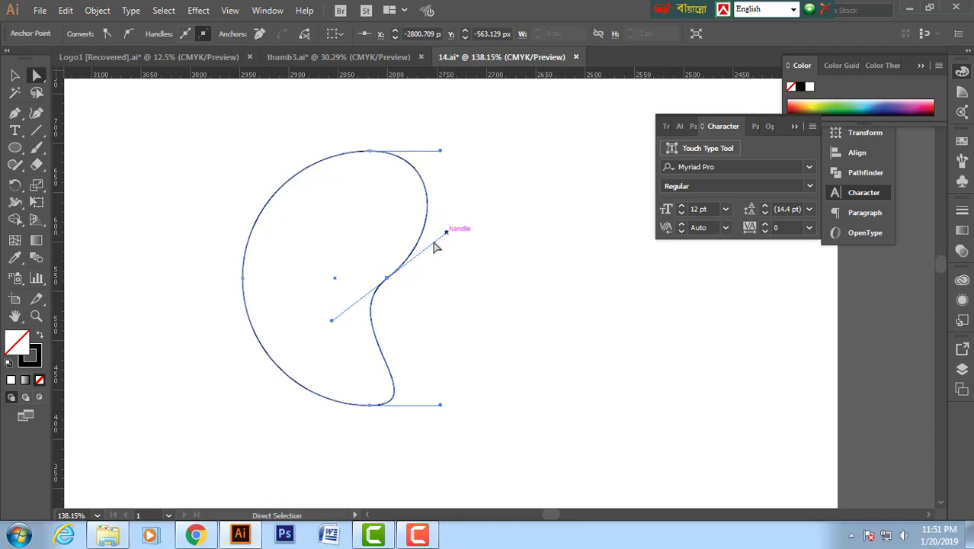
{"action": "left_click", "coordinate": [464, 214]}
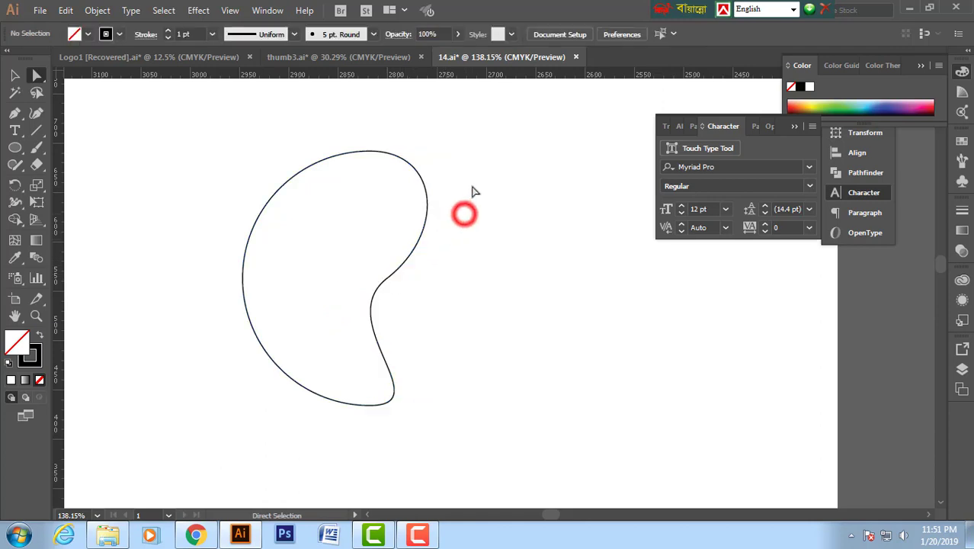
In outline view, draw a curved Pen path from the notch's anchor to just below the shape's lower edge, removing the end anchor's outgoing handle.
{"action": "key", "text": "space"}
{"action": "left_click_drag", "start_coordinate": [472, 224], "coordinate": [463, 205]}
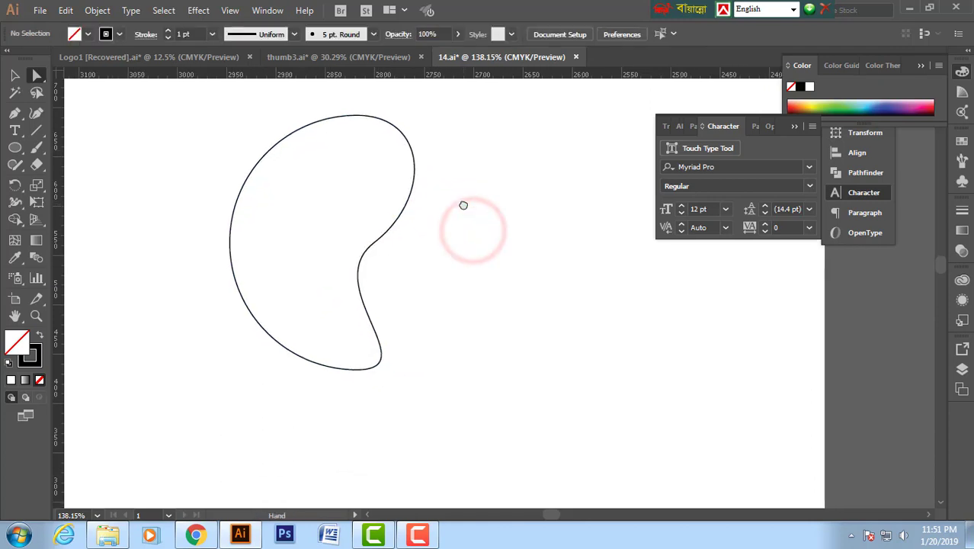
{"action": "left_click_drag", "start_coordinate": [439, 246], "coordinate": [433, 211]}
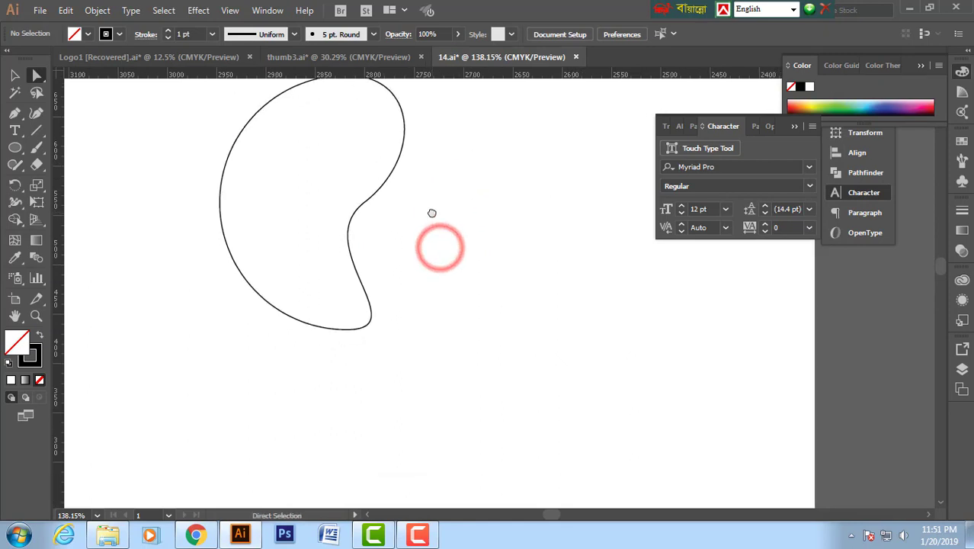
{"action": "key", "text": "ctrl+y"}
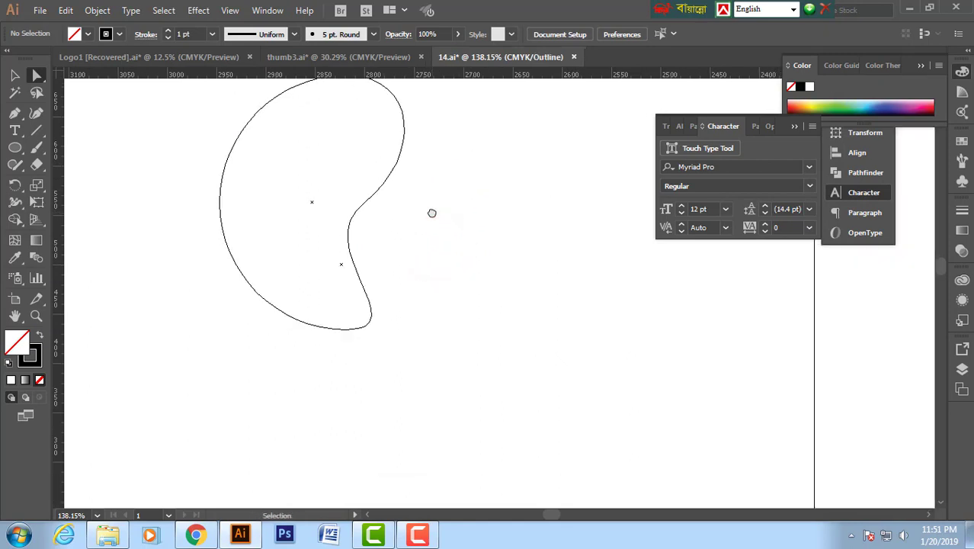
{"action": "left_click_drag", "start_coordinate": [454, 220], "coordinate": [444, 200]}
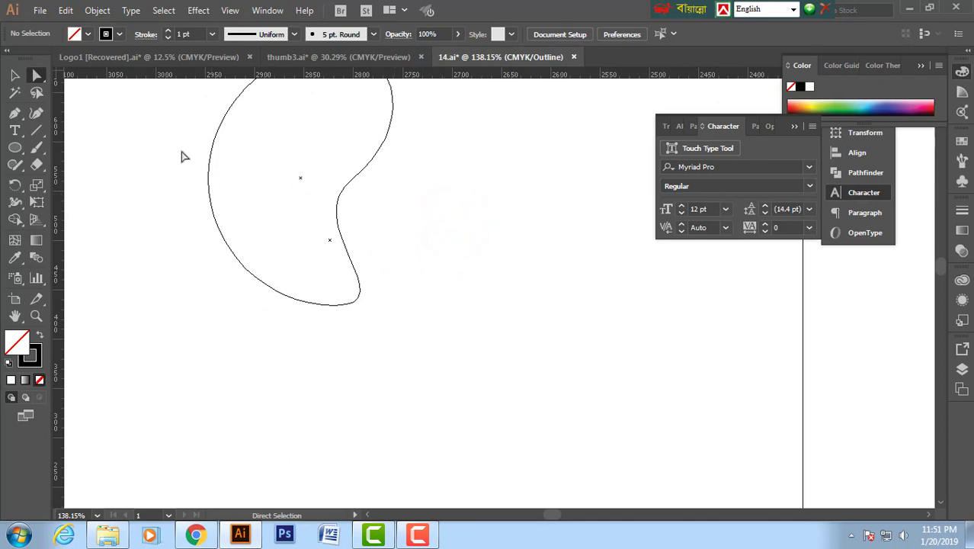
{"action": "left_click", "coordinate": [14, 113]}
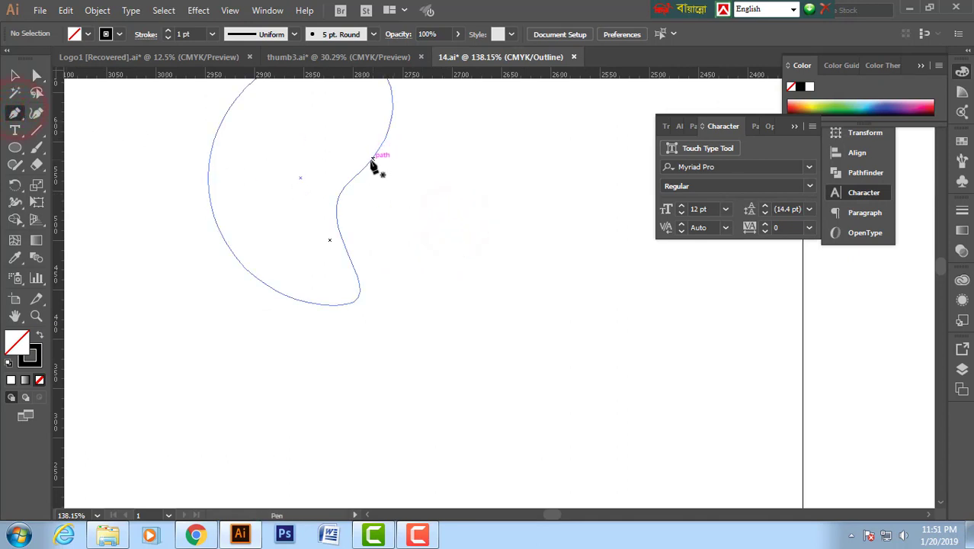
{"action": "left_click", "coordinate": [354, 178]}
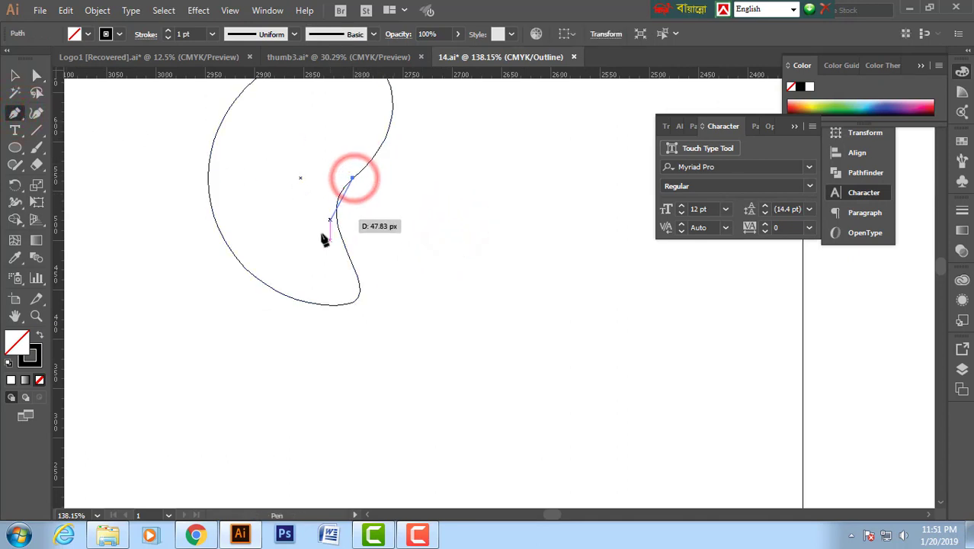
{"action": "left_click_drag", "start_coordinate": [304, 330], "coordinate": [337, 440]}
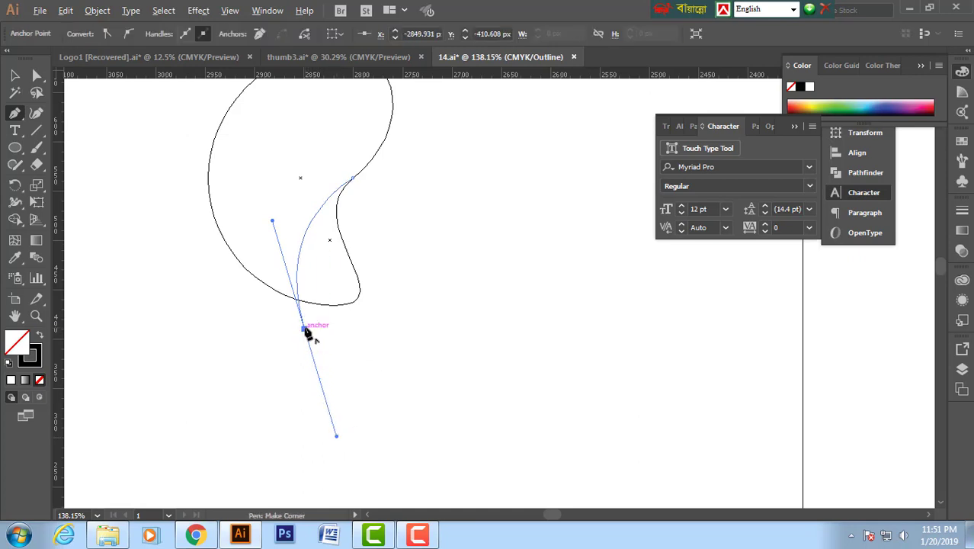
{"action": "left_click", "coordinate": [305, 328]}
{"action": "left_click", "coordinate": [14, 77]}
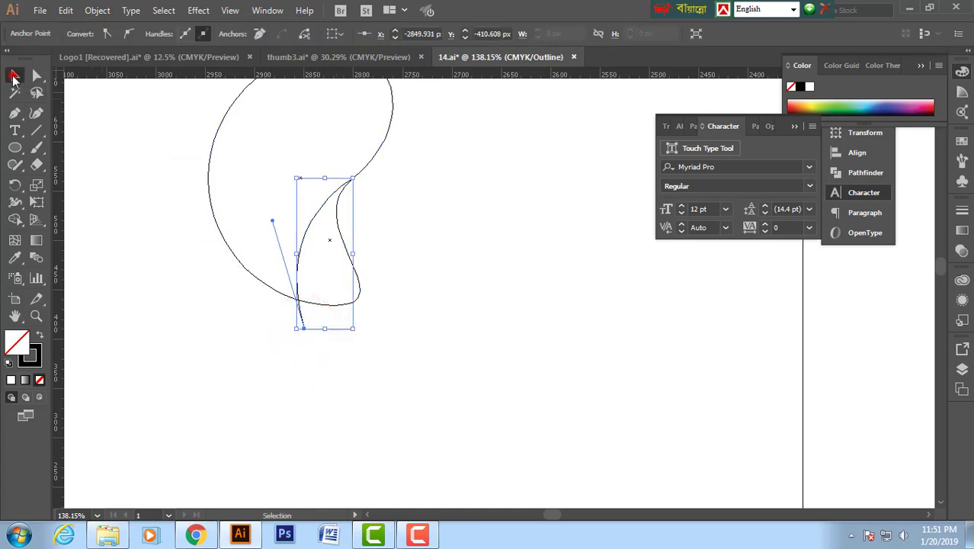
Select the shape and the curved path, and split them along the curve into two closed pieces with the Shape Builder tool.
{"action": "left_click", "coordinate": [453, 202]}
{"action": "left_click_drag", "start_coordinate": [170, 122], "coordinate": [437, 276]}
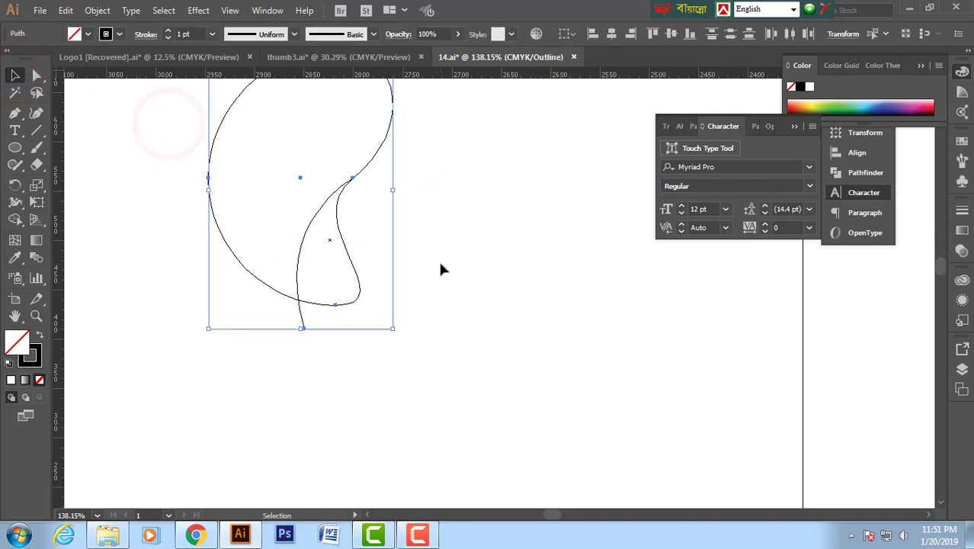
{"action": "left_click", "coordinate": [15, 219]}
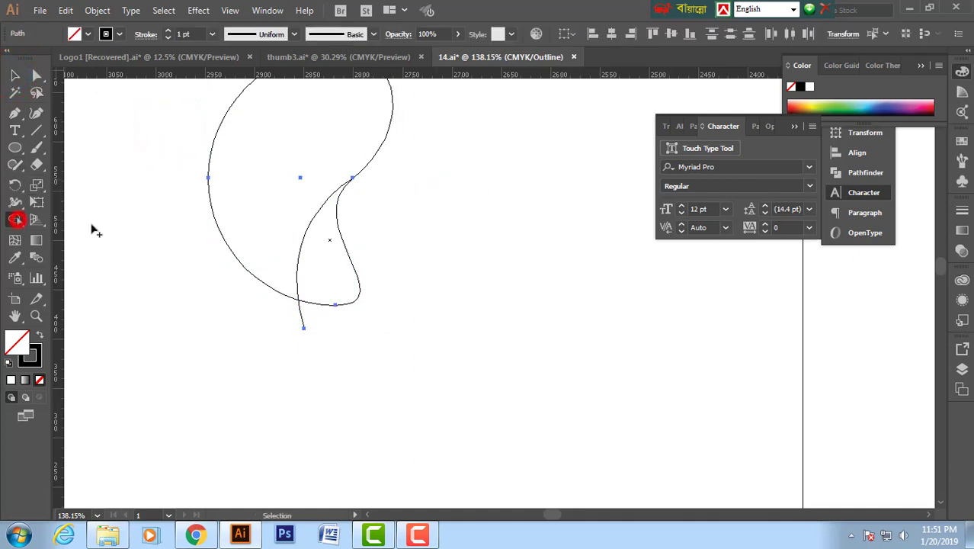
{"action": "left_click", "coordinate": [307, 247]}
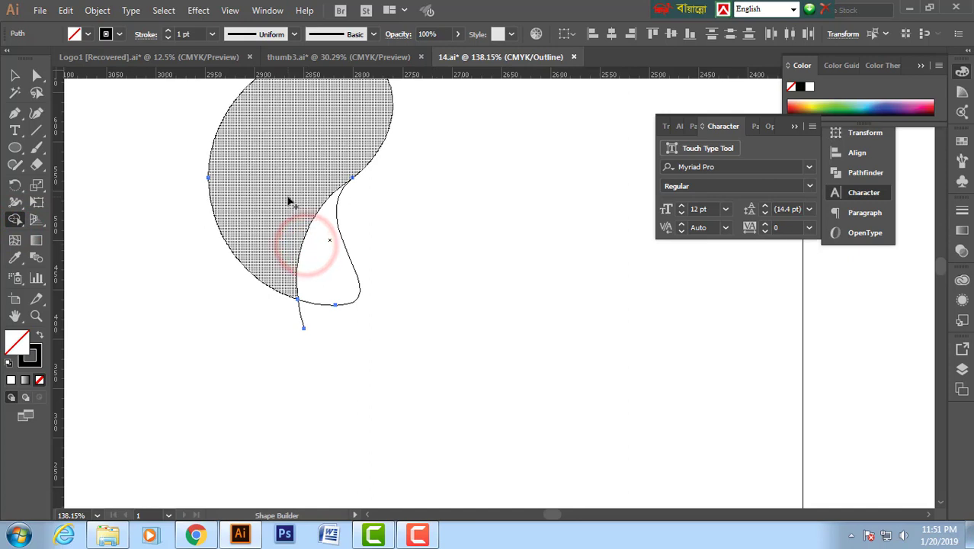
{"action": "left_click", "coordinate": [289, 199]}
Delete the leftover curve segment below the shape and return to preview display.
{"action": "left_click", "coordinate": [15, 75]}
{"action": "left_click", "coordinate": [105, 177]}
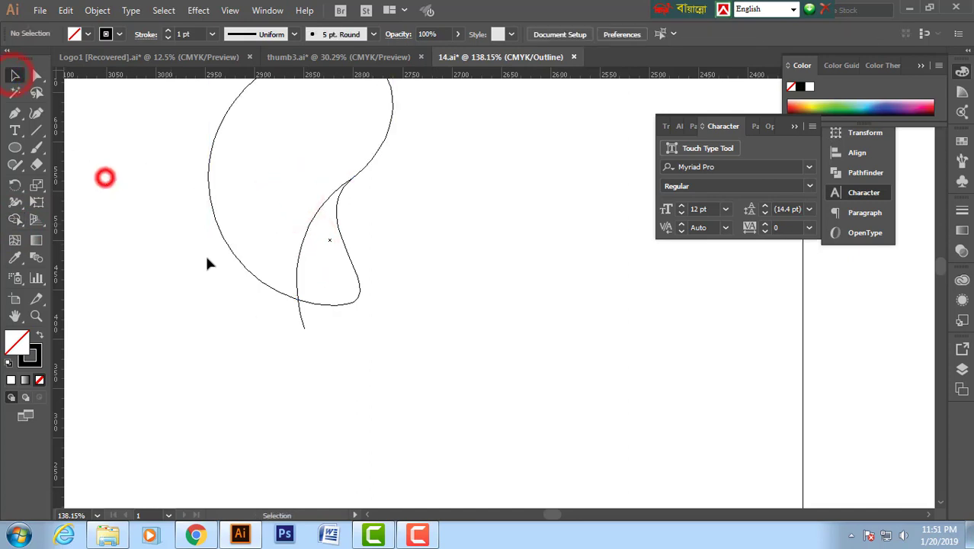
{"action": "left_click", "coordinate": [304, 314]}
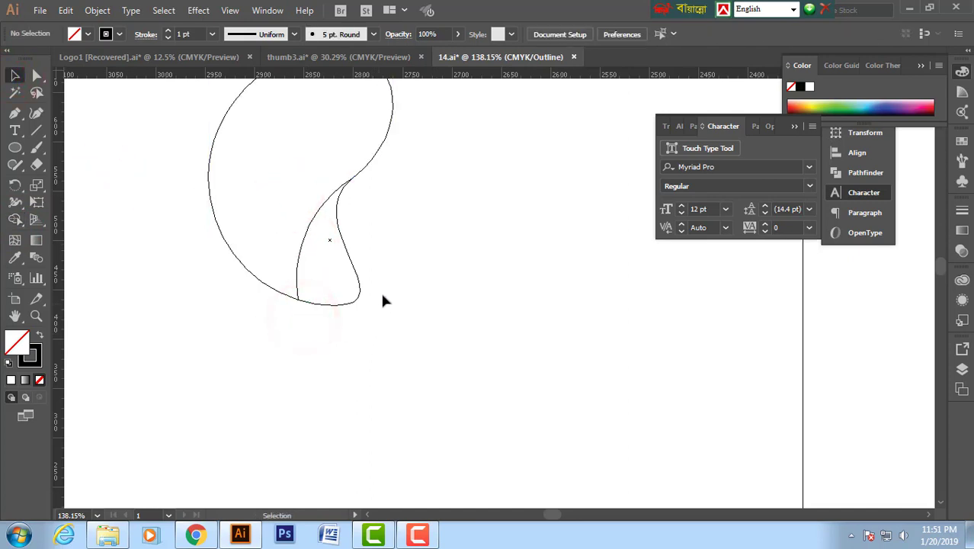
{"action": "left_click_drag", "start_coordinate": [407, 198], "coordinate": [407, 245]}
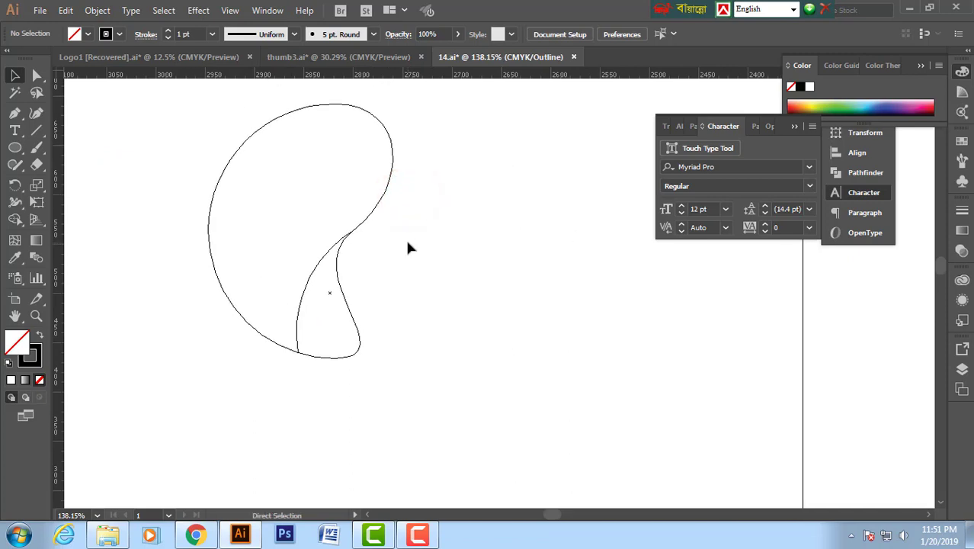
{"action": "key", "text": "ctrl+y"}
Select both pieces and fill them with the white-to-black linear gradient.
{"action": "left_click_drag", "start_coordinate": [172, 116], "coordinate": [456, 343]}
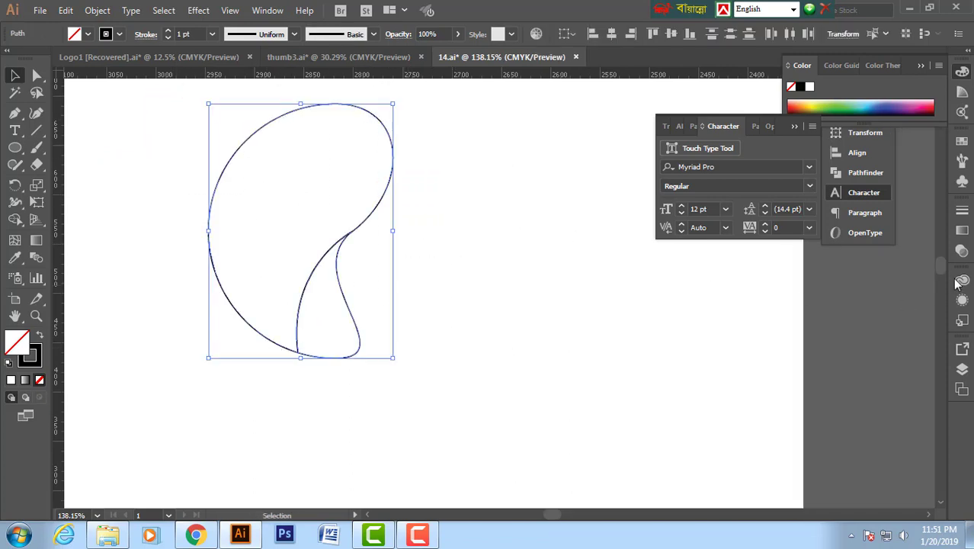
{"action": "left_click", "coordinate": [963, 230]}
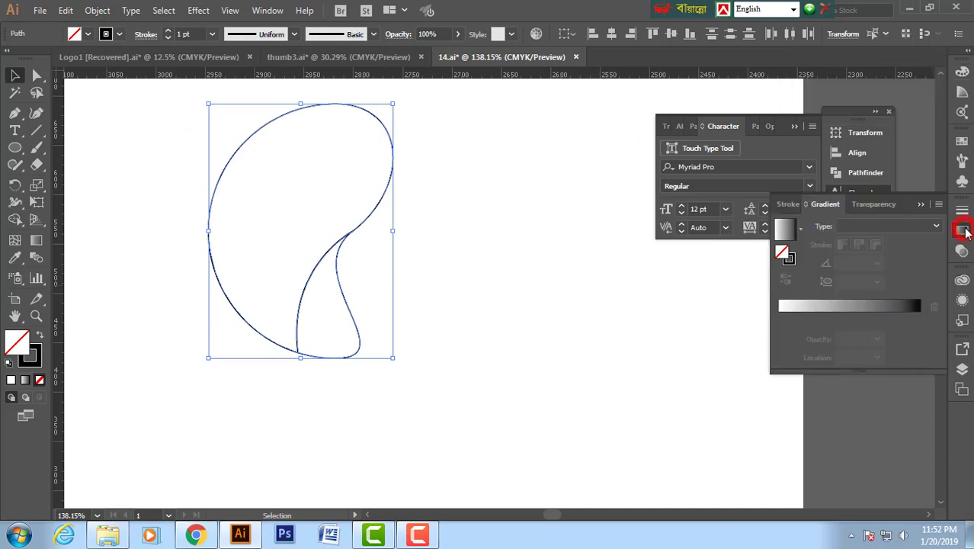
{"action": "left_click", "coordinate": [843, 307]}
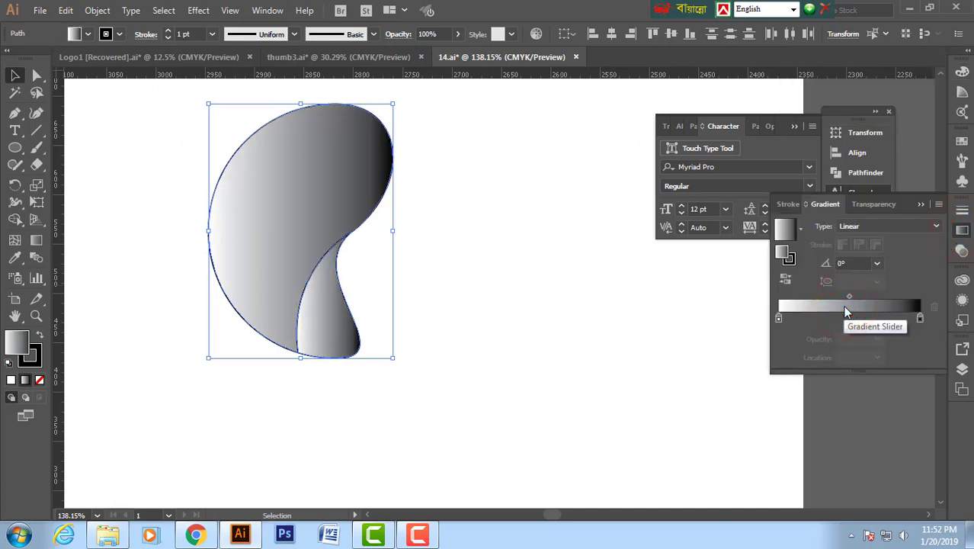
Remove the stroke from both pieces, keeping the gradient as their fill.
{"action": "left_click", "coordinate": [41, 334]}
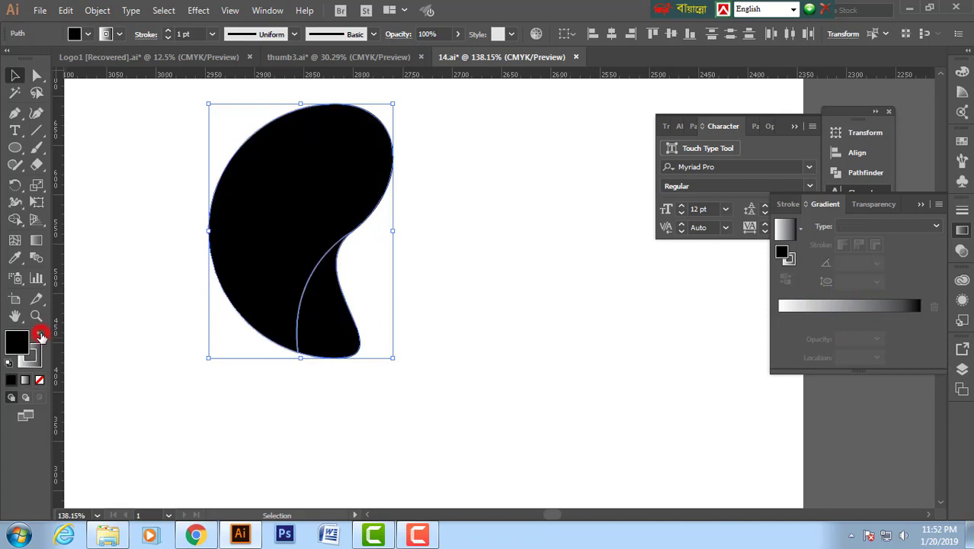
{"action": "left_click", "coordinate": [42, 331]}
{"action": "left_click", "coordinate": [30, 355]}
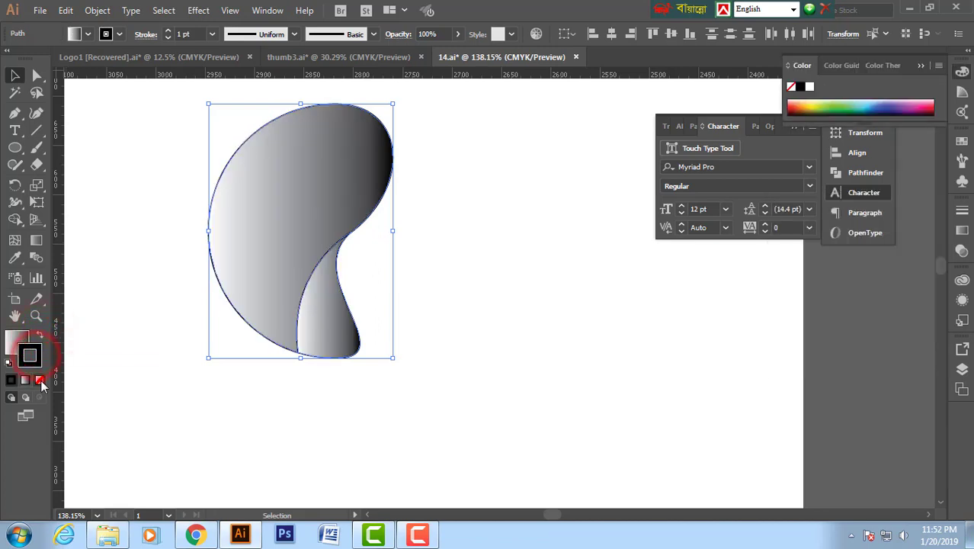
{"action": "left_click", "coordinate": [40, 380]}
{"action": "left_click", "coordinate": [16, 338]}
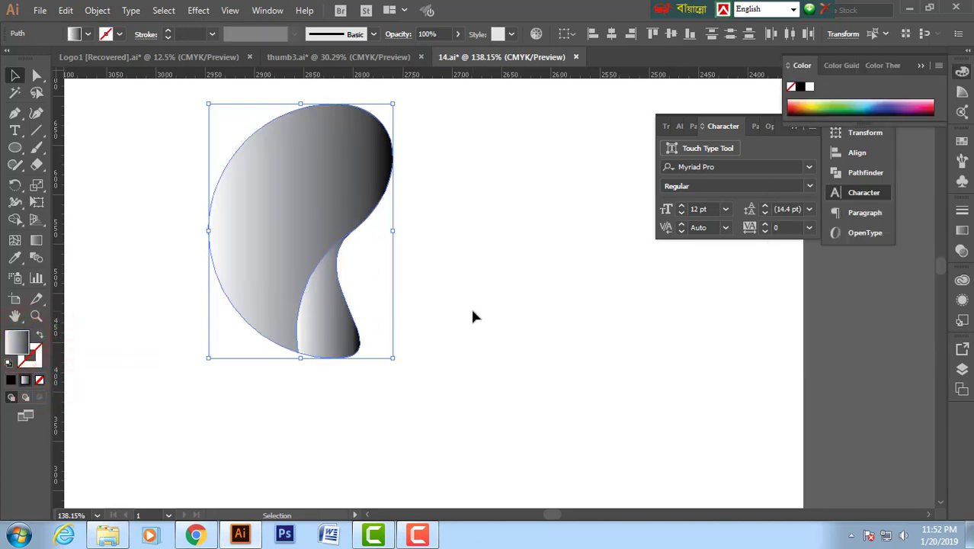
Add a dark stop at the start of the linear gradient and place the white stop at about its middle.
{"action": "left_click", "coordinate": [963, 230]}
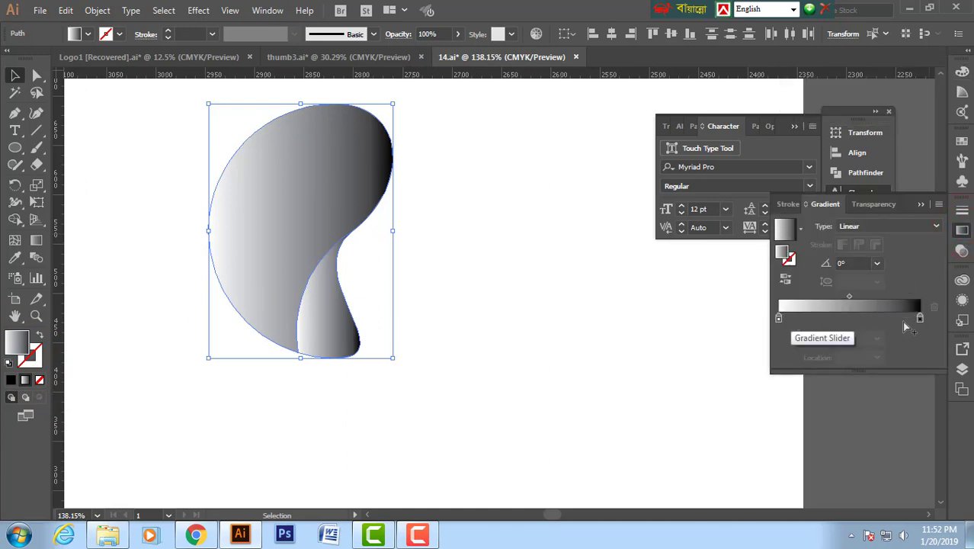
{"action": "left_click_drag", "start_coordinate": [914, 319], "coordinate": [875, 359]}
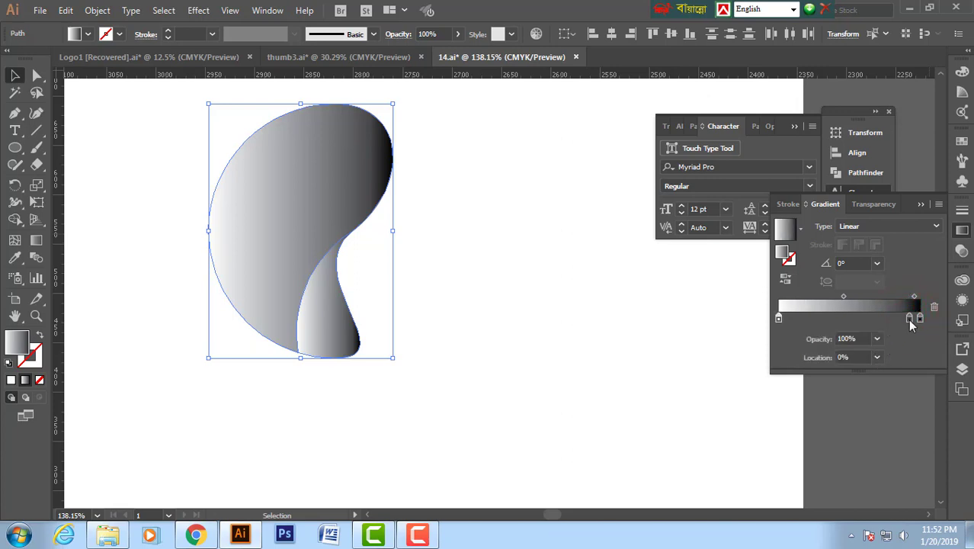
{"action": "left_click_drag", "start_coordinate": [910, 319], "coordinate": [760, 320]}
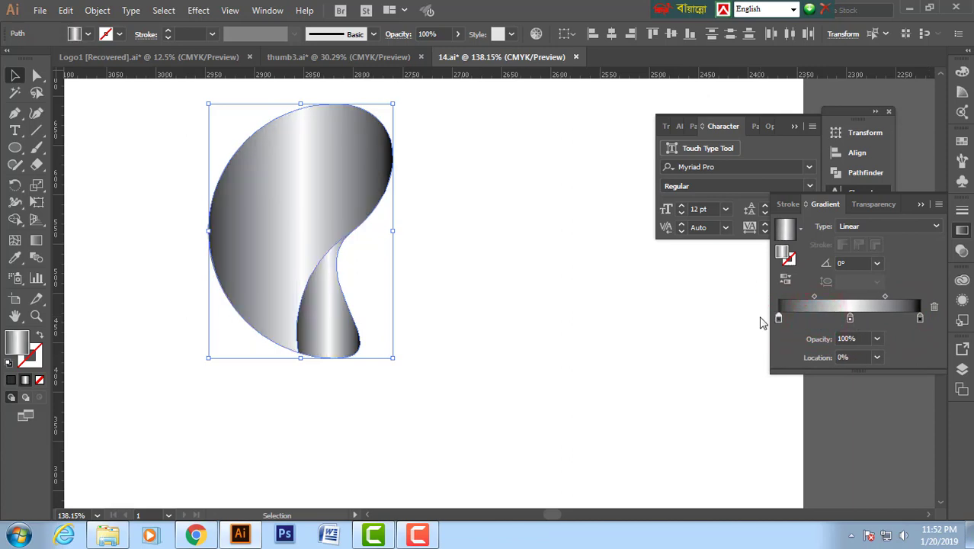
{"action": "left_click", "coordinate": [851, 319]}
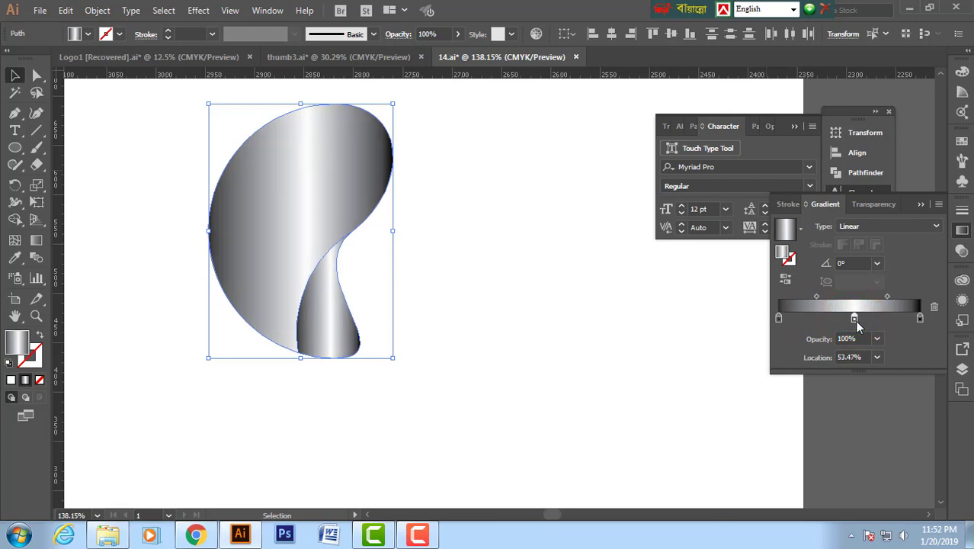
{"action": "left_click_drag", "start_coordinate": [855, 319], "coordinate": [852, 319]}
Set the gradient's starting stop to the black swatch and deselect the pieces.
{"action": "left_click", "coordinate": [920, 319]}
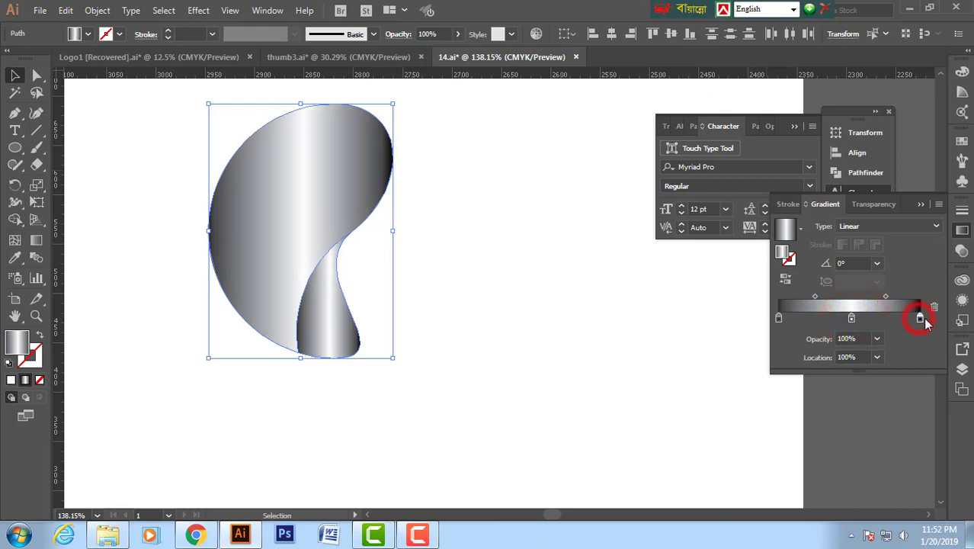
{"action": "double_click", "coordinate": [779, 318]}
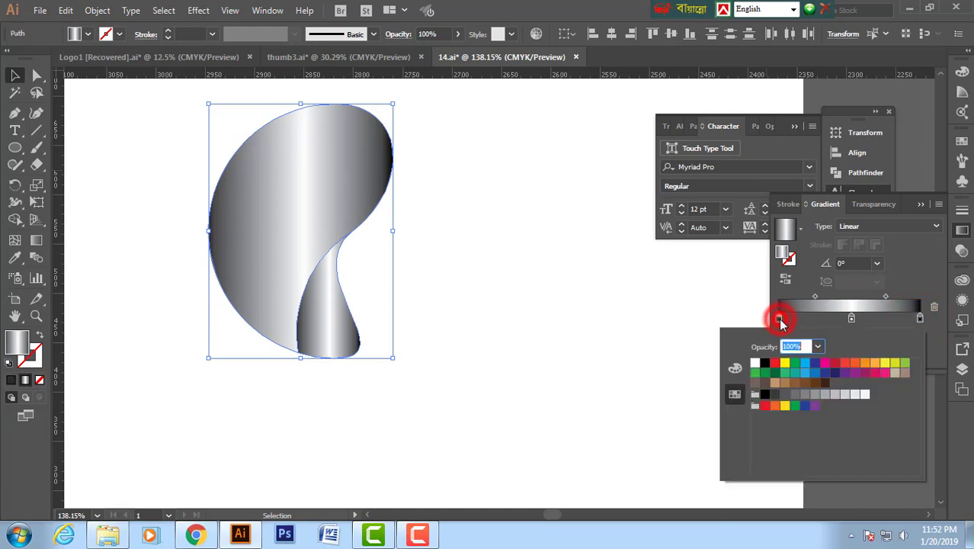
{"action": "left_click", "coordinate": [765, 364]}
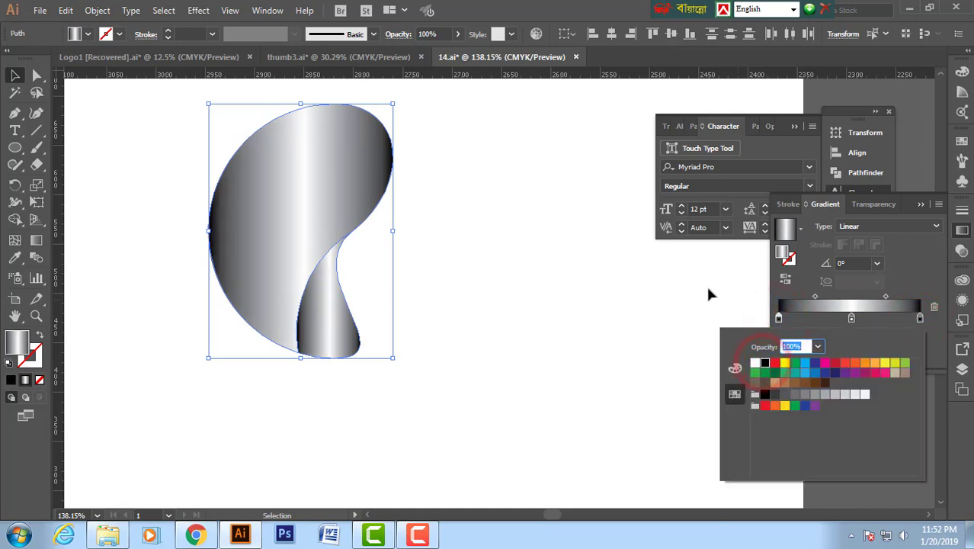
{"action": "left_click", "coordinate": [501, 240]}
{"action": "left_click", "coordinate": [501, 241]}
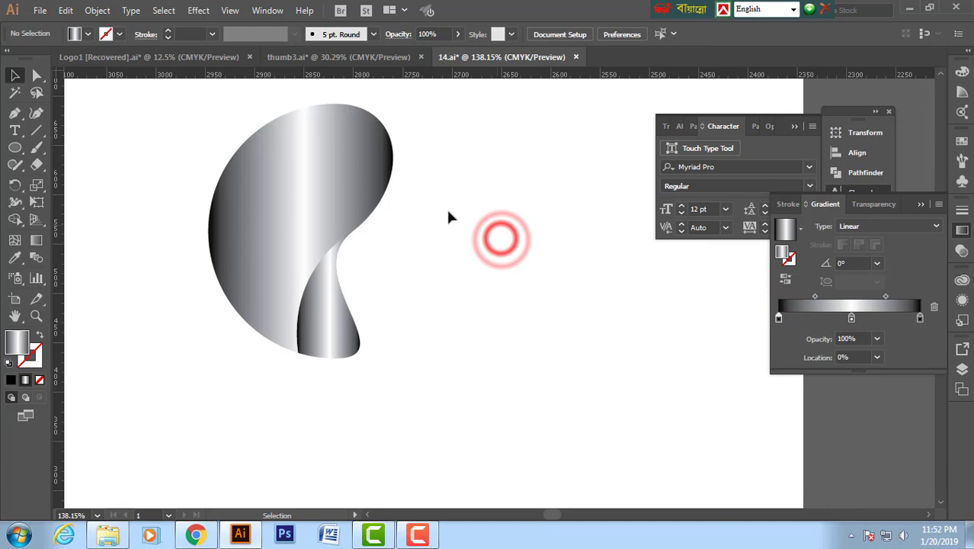
Select the large piece and tilt its linear gradient with the Gradient tool to an angle of about 61.6°.
{"action": "left_click", "coordinate": [330, 160]}
{"action": "right_click", "coordinate": [329, 157]}
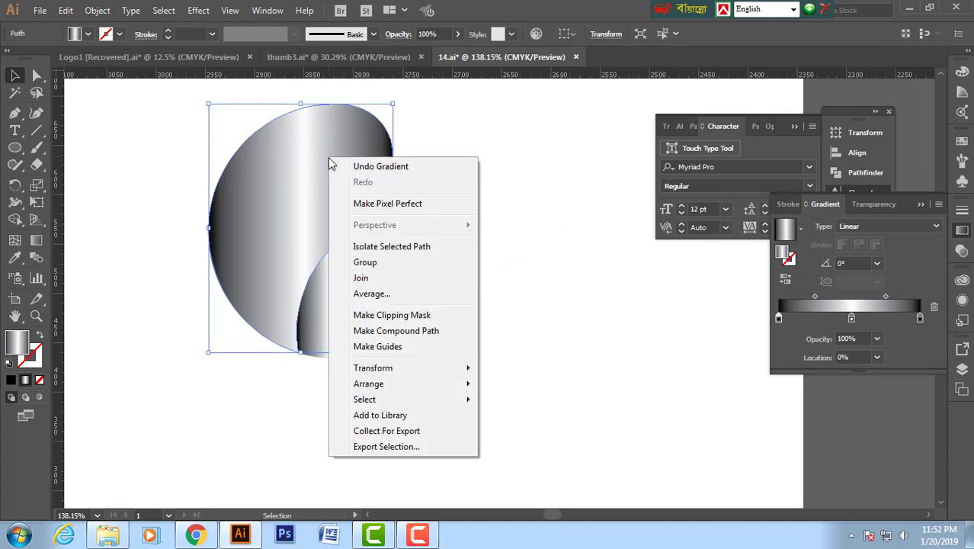
{"action": "left_click", "coordinate": [503, 157]}
{"action": "left_click", "coordinate": [335, 157]}
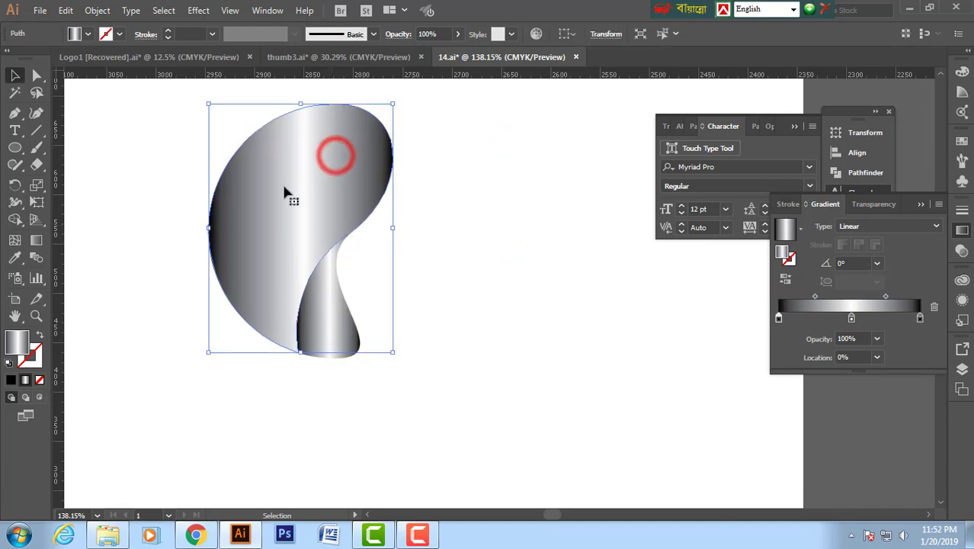
{"action": "left_click", "coordinate": [35, 241]}
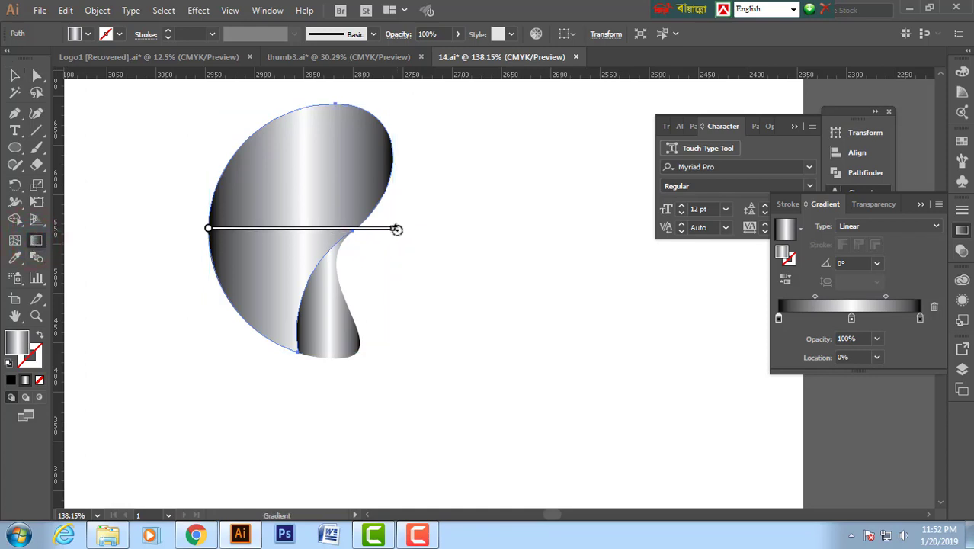
{"action": "mouse_move", "coordinate": [394, 229]}
{"action": "left_mouse_down"}
{"action": "mouse_move", "coordinate": [485, 228]}
{"action": "mouse_move", "coordinate": [441, 175]}
{"action": "mouse_move", "coordinate": [362, 126]}
{"action": "mouse_move", "coordinate": [320, 124]}
{"action": "left_mouse_up"}
{"action": "key", "text": "ctrl+1"}
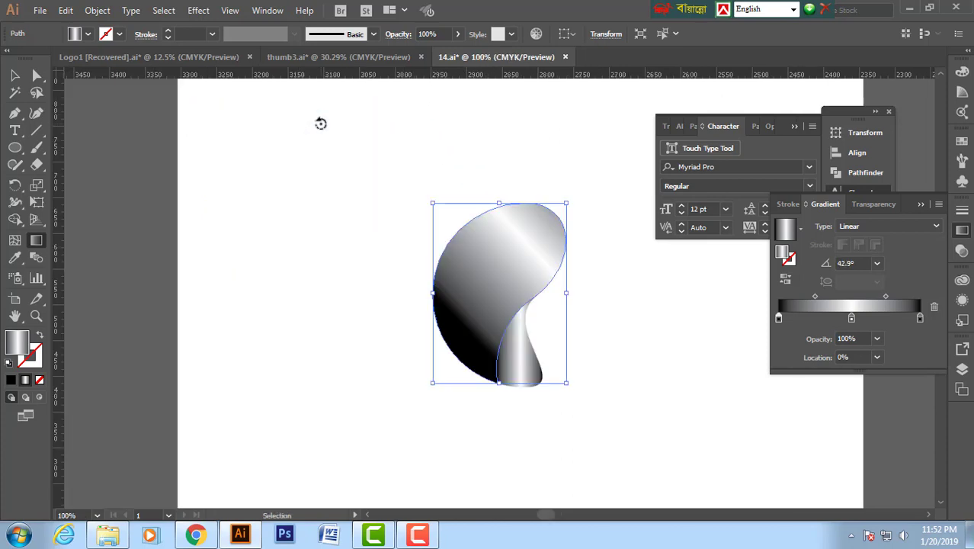
{"action": "key", "text": "space"}
{"action": "left_click_drag", "start_coordinate": [404, 145], "coordinate": [222, 117]}
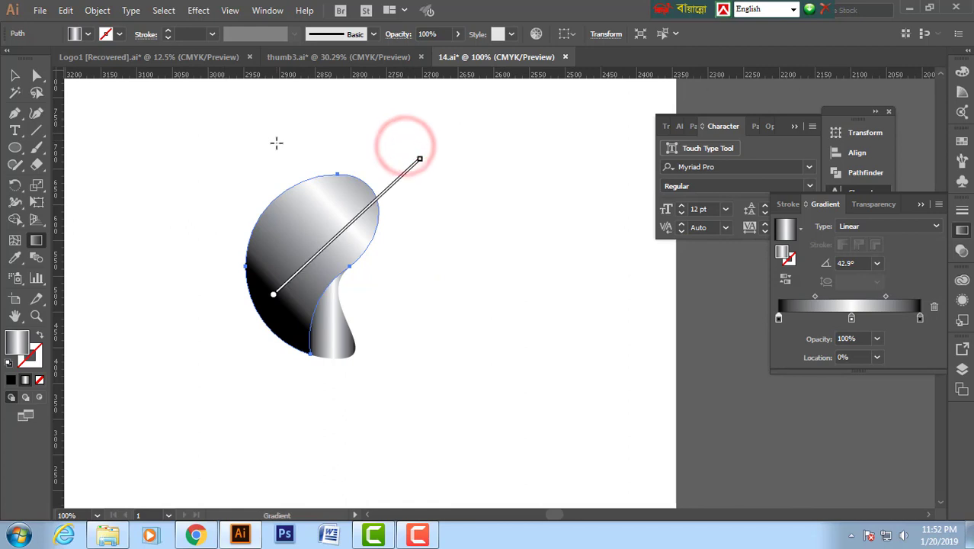
{"action": "left_click_drag", "start_coordinate": [427, 157], "coordinate": [373, 124]}
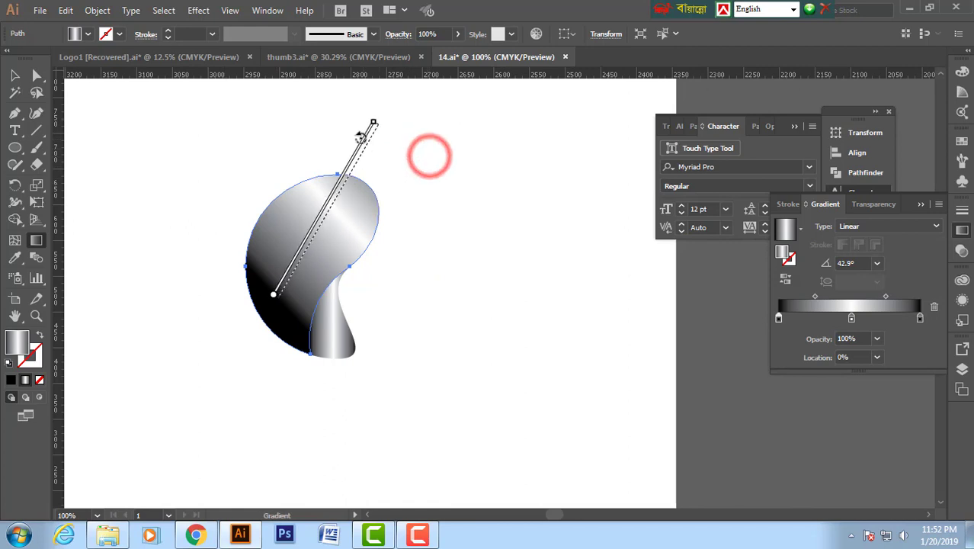
{"action": "left_click_drag", "start_coordinate": [344, 175], "coordinate": [337, 220]}
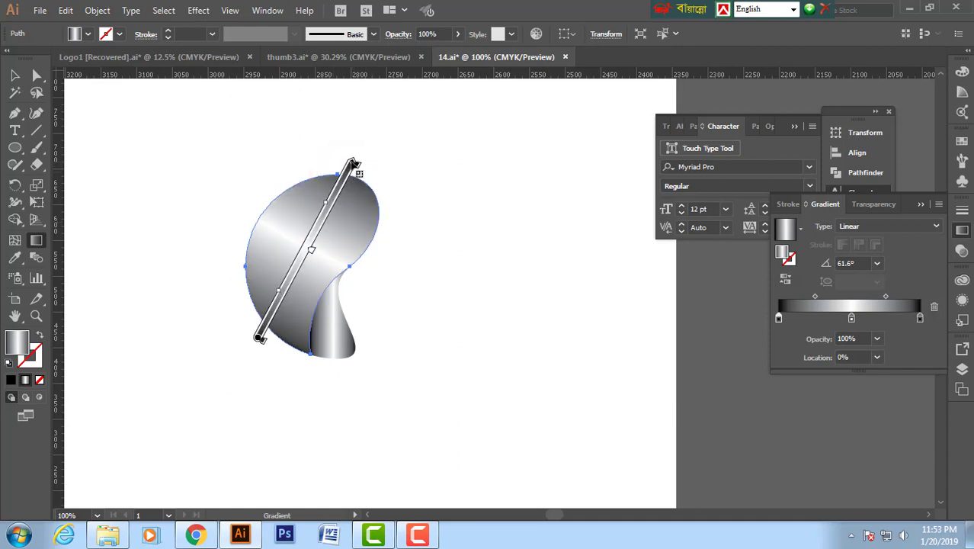
Lengthen and reposition the large piece's gradient so it extends beyond the shape's upper and lower edges, and deselect the piece.
{"action": "mouse_move", "coordinate": [350, 163]}
{"action": "left_mouse_down"}
{"action": "mouse_move", "coordinate": [363, 144]}
{"action": "mouse_move", "coordinate": [357, 156]}
{"action": "left_mouse_up"}
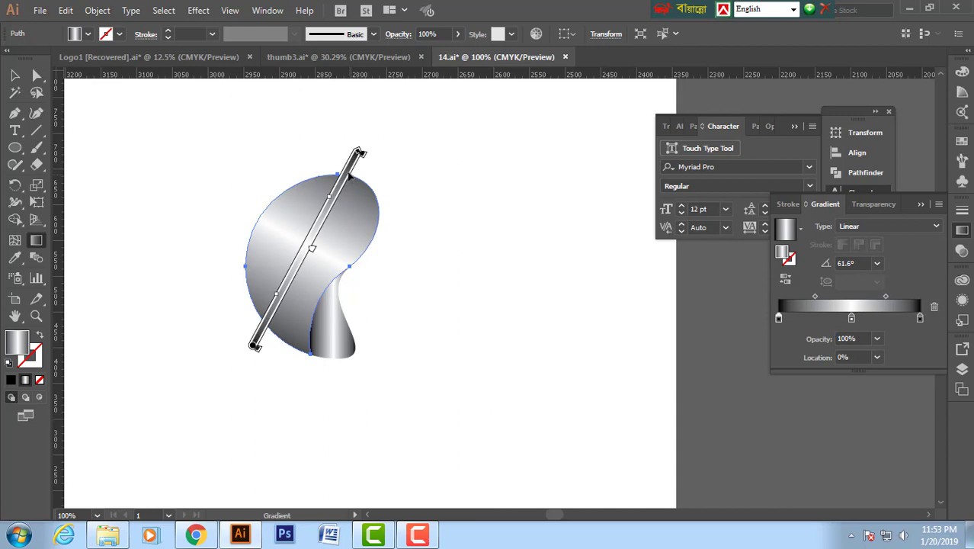
{"action": "left_click_drag", "start_coordinate": [348, 172], "coordinate": [352, 178]}
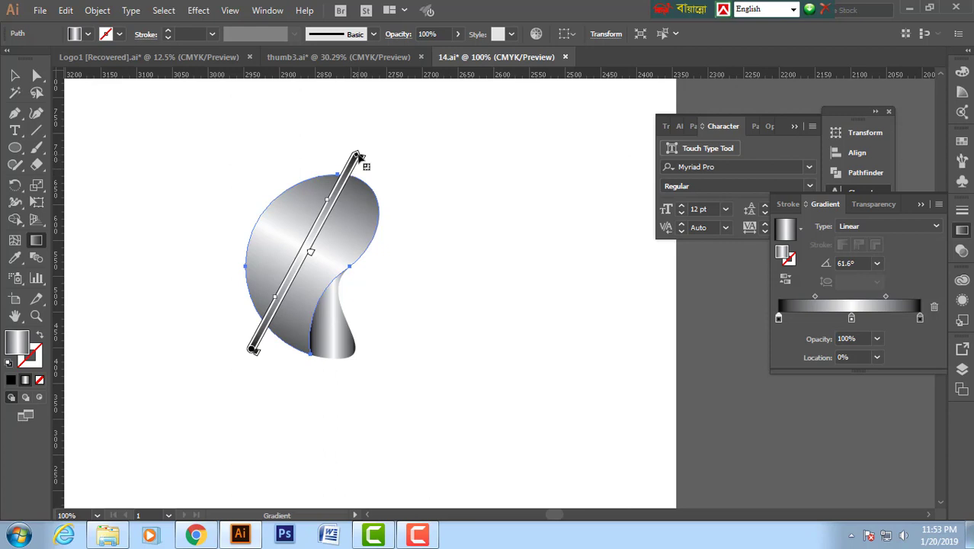
{"action": "left_click_drag", "start_coordinate": [359, 154], "coordinate": [363, 145]}
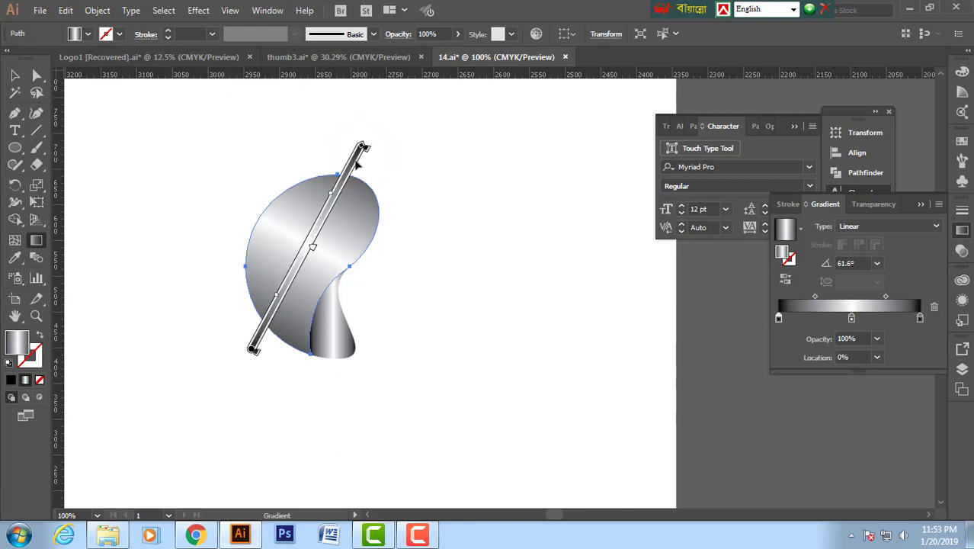
{"action": "left_click_drag", "start_coordinate": [363, 146], "coordinate": [367, 136]}
{"action": "left_click_drag", "start_coordinate": [345, 177], "coordinate": [344, 195]}
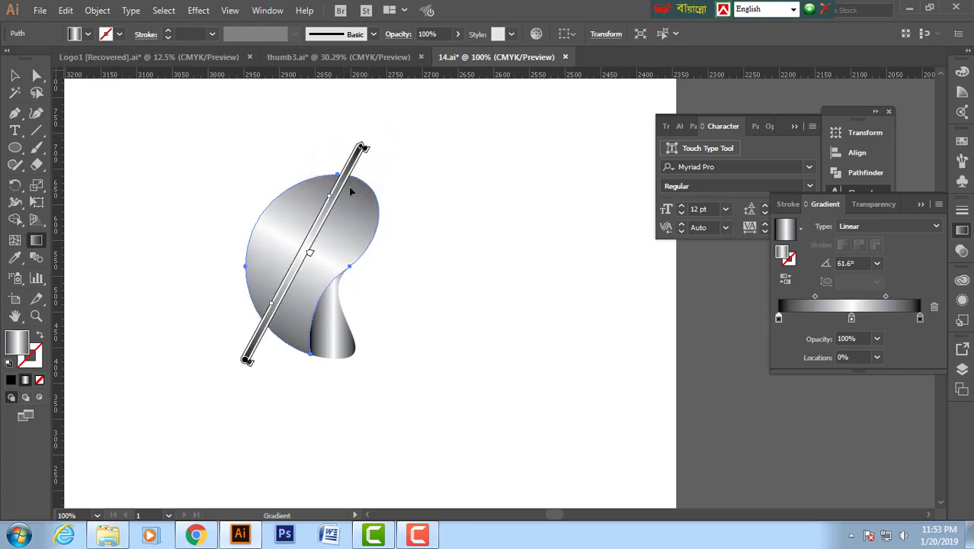
{"action": "left_click", "coordinate": [15, 75]}
{"action": "left_click", "coordinate": [149, 120]}
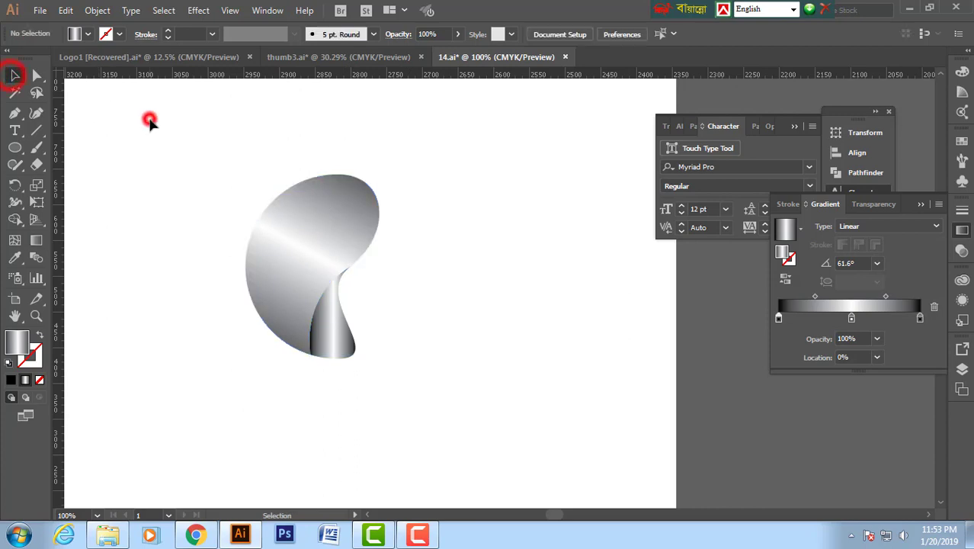
Select the small piece and rotate its linear gradient with the Gradient tool to an angle of about 79.3°.
{"action": "left_click", "coordinate": [343, 321]}
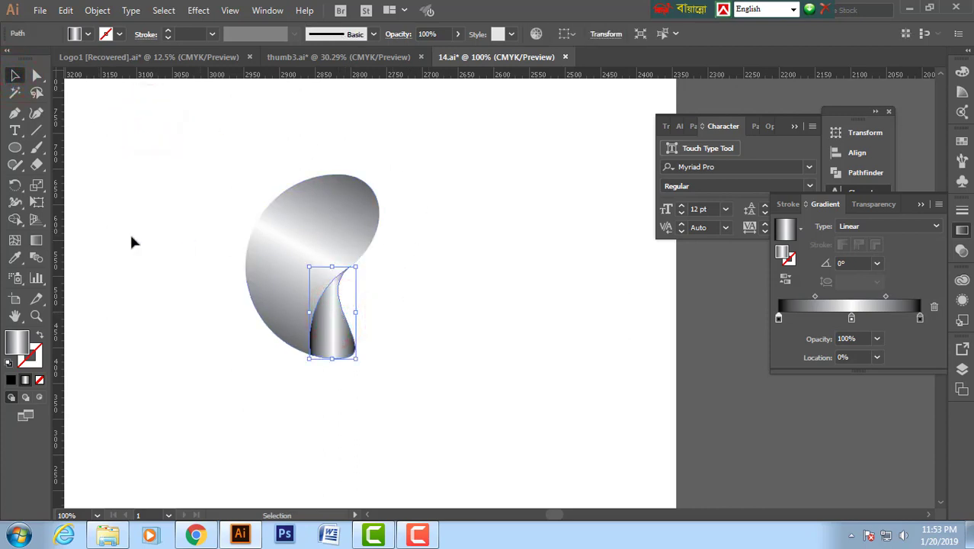
{"action": "left_click", "coordinate": [36, 240]}
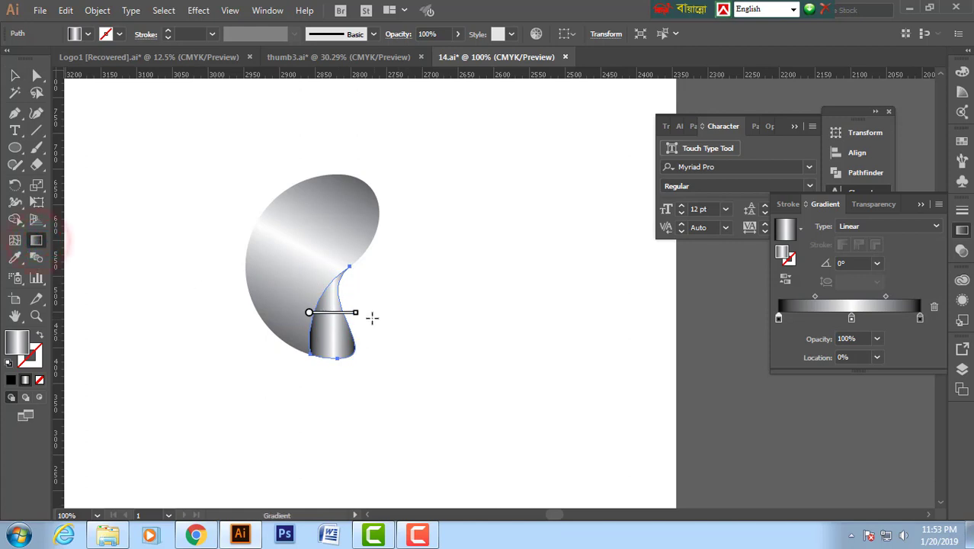
{"action": "mouse_move", "coordinate": [357, 314]}
{"action": "left_mouse_down"}
{"action": "mouse_move", "coordinate": [407, 314]}
{"action": "mouse_move", "coordinate": [354, 240]}
{"action": "mouse_move", "coordinate": [310, 227]}
{"action": "mouse_move", "coordinate": [337, 251]}
{"action": "mouse_move", "coordinate": [341, 281]}
{"action": "left_mouse_up"}
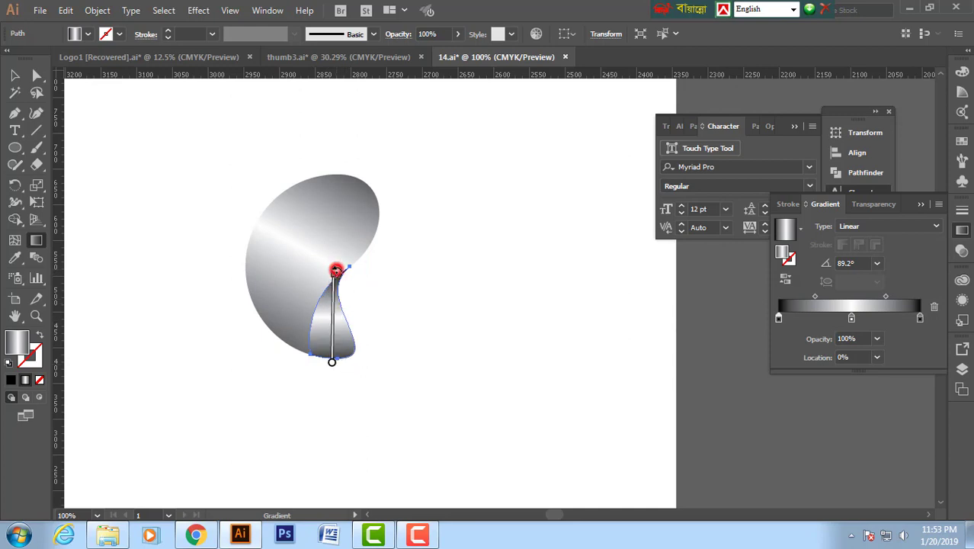
{"action": "mouse_move", "coordinate": [336, 270]}
{"action": "left_mouse_down"}
{"action": "mouse_move", "coordinate": [352, 276]}
{"action": "mouse_move", "coordinate": [353, 261]}
{"action": "left_mouse_up"}
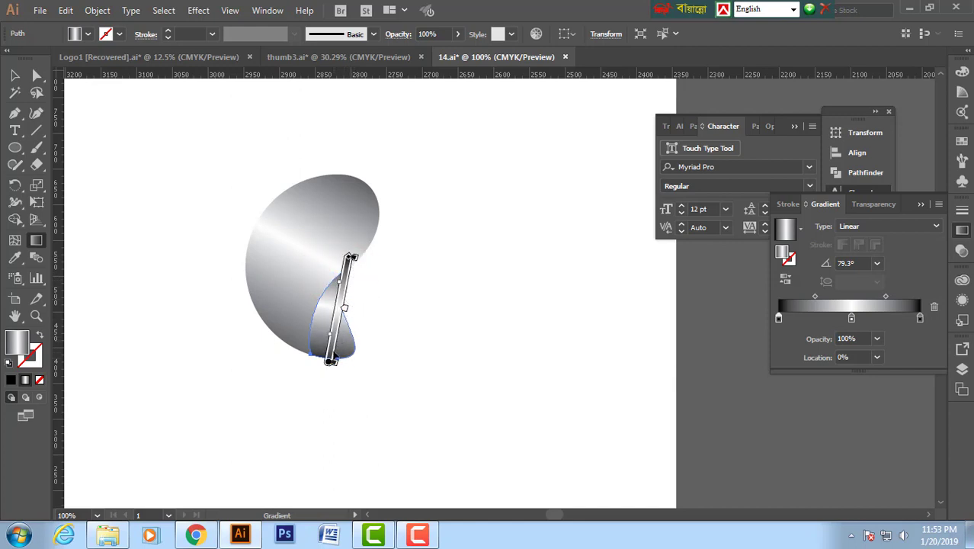
Shift the small piece's gradient slightly downward, extend it past the piece's lower edge, and deselect the piece.
{"action": "left_click_drag", "start_coordinate": [335, 336], "coordinate": [336, 340]}
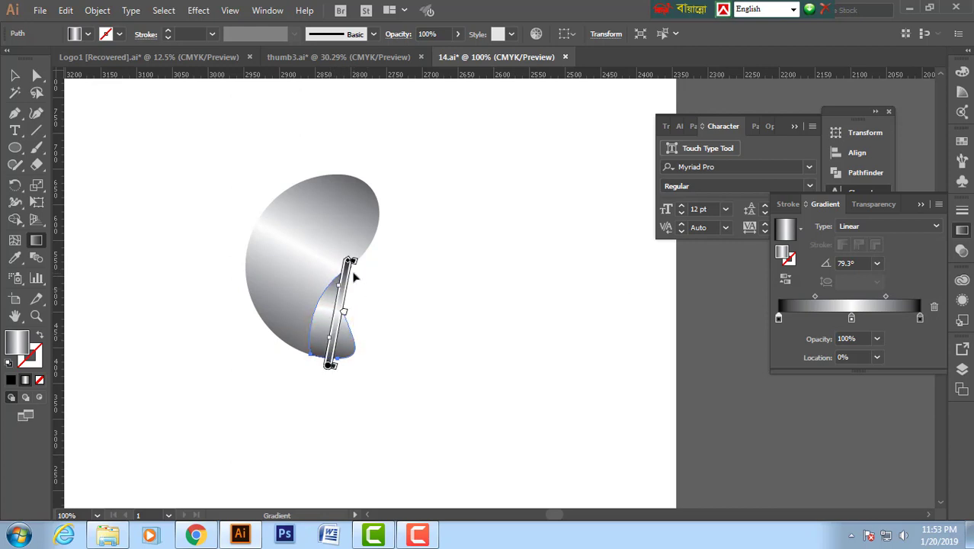
{"action": "left_click_drag", "start_coordinate": [348, 269], "coordinate": [347, 276]}
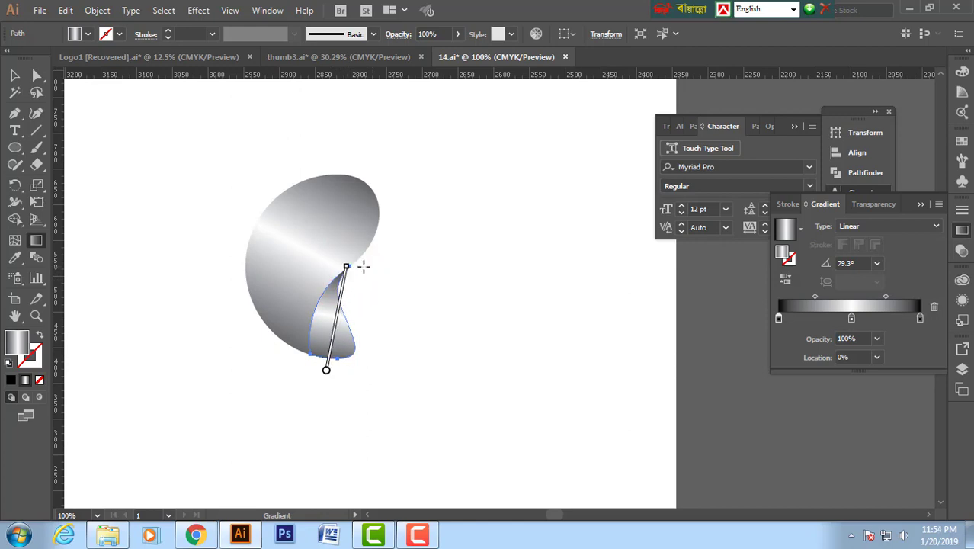
{"action": "left_click_drag", "start_coordinate": [349, 268], "coordinate": [350, 261]}
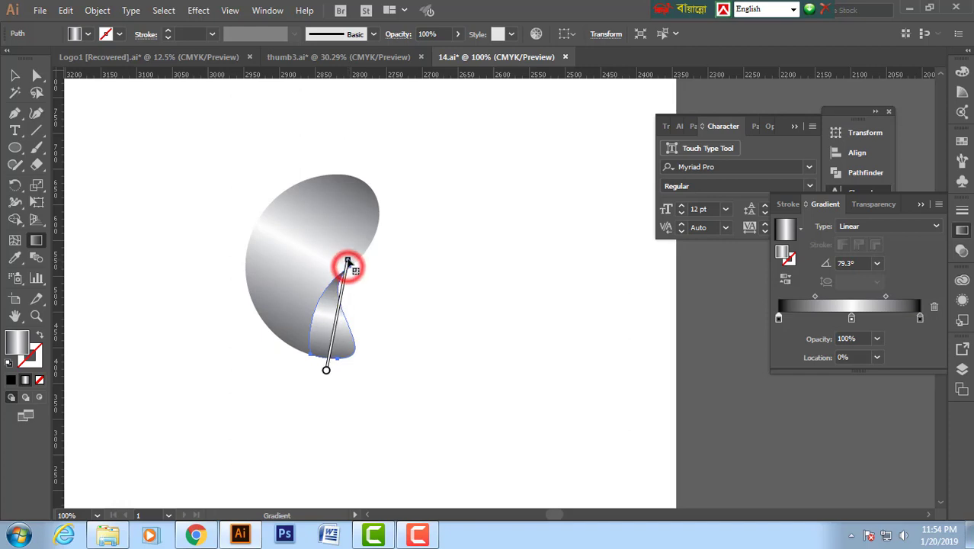
{"action": "left_click_drag", "start_coordinate": [343, 282], "coordinate": [340, 287]}
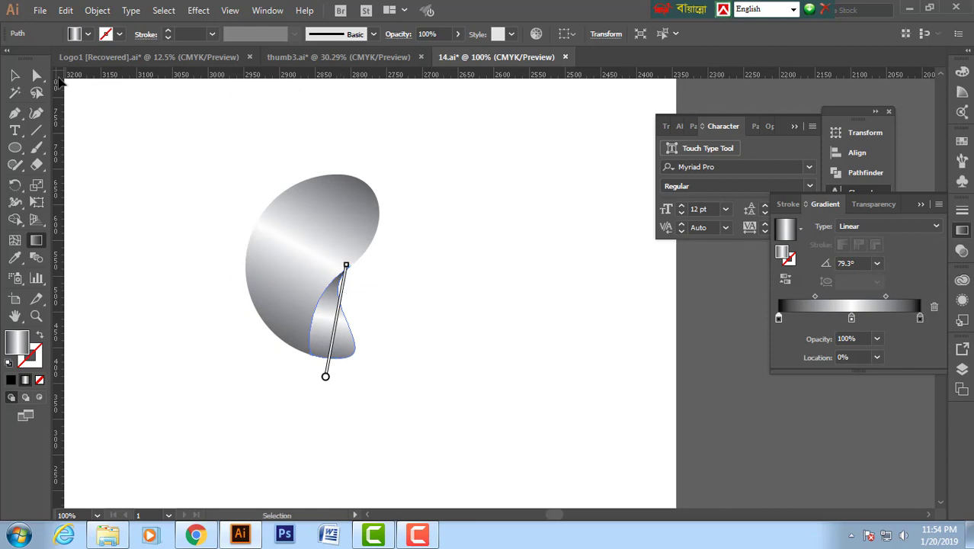
{"action": "left_click", "coordinate": [15, 77]}
{"action": "left_click", "coordinate": [430, 179]}
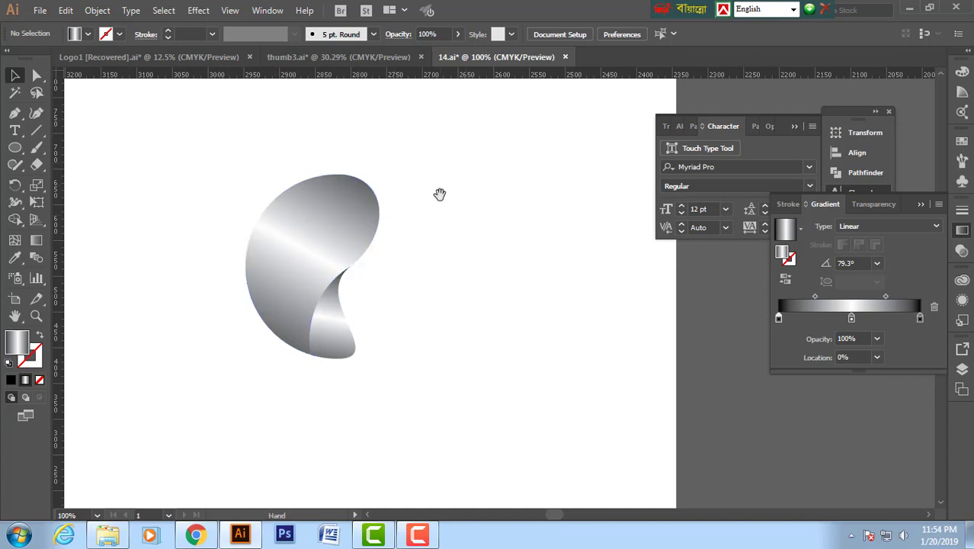
Select both gradient pieces, group them, and deselect the group.
{"action": "left_click_drag", "start_coordinate": [437, 196], "coordinate": [423, 169]}
{"action": "left_click_drag", "start_coordinate": [207, 120], "coordinate": [429, 331]}
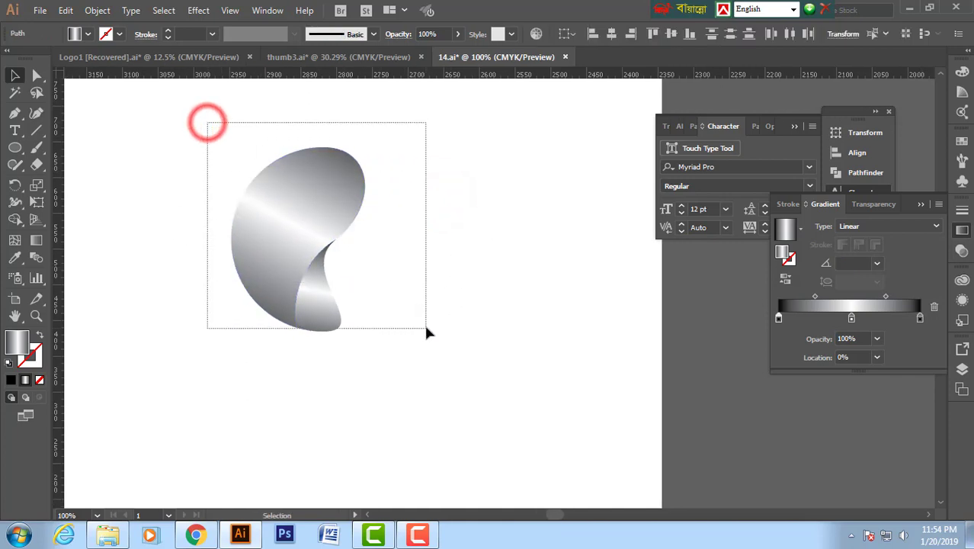
{"action": "right_click", "coordinate": [306, 196]}
{"action": "left_click", "coordinate": [343, 280]}
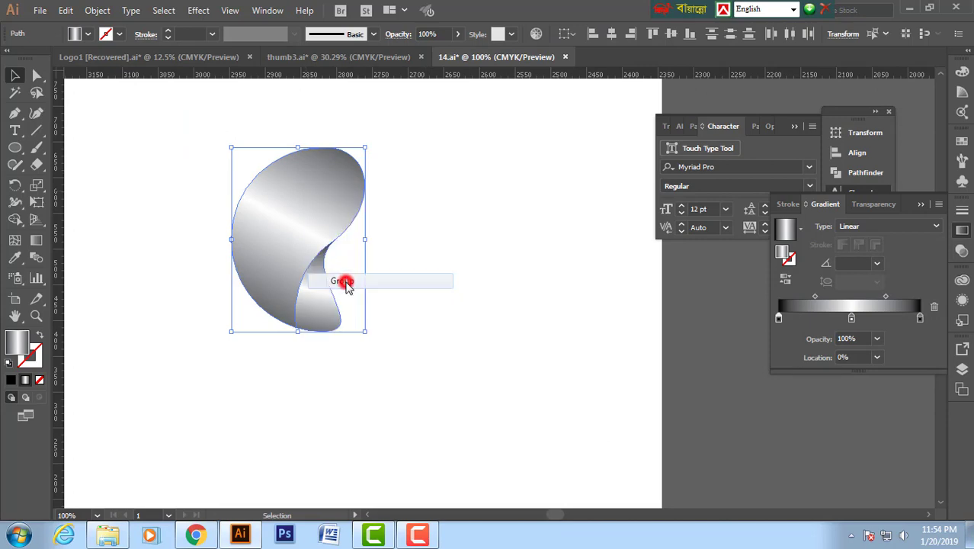
{"action": "left_click", "coordinate": [443, 250]}
Try reflecting a copy of the group across the horizontal axis and undo it.
{"action": "left_click", "coordinate": [319, 205]}
{"action": "right_click", "coordinate": [319, 204]}
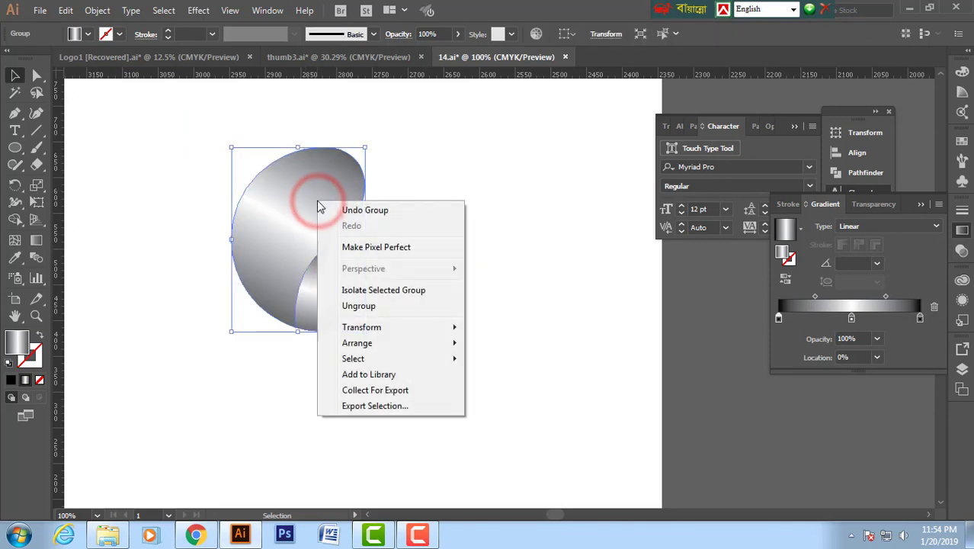
{"action": "left_click", "coordinate": [356, 328]}
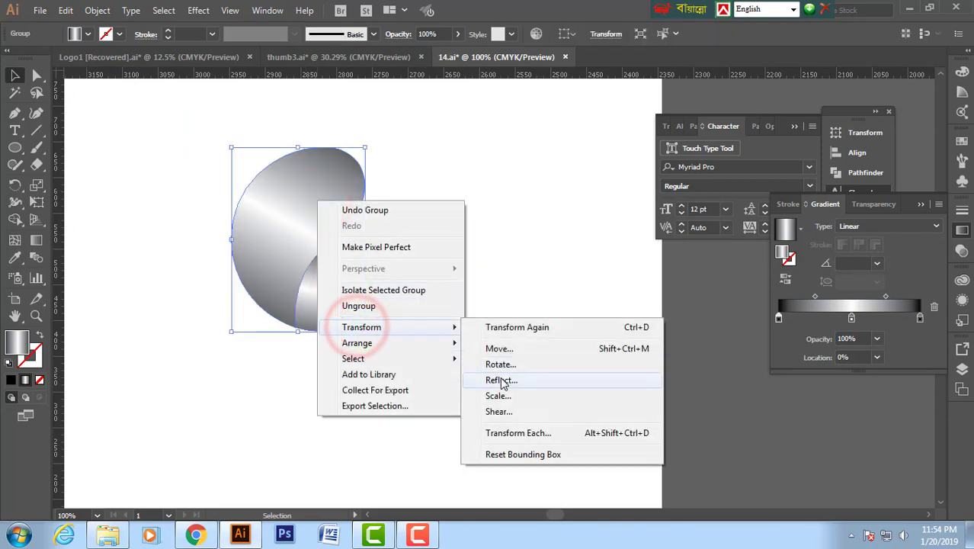
{"action": "left_click", "coordinate": [500, 380]}
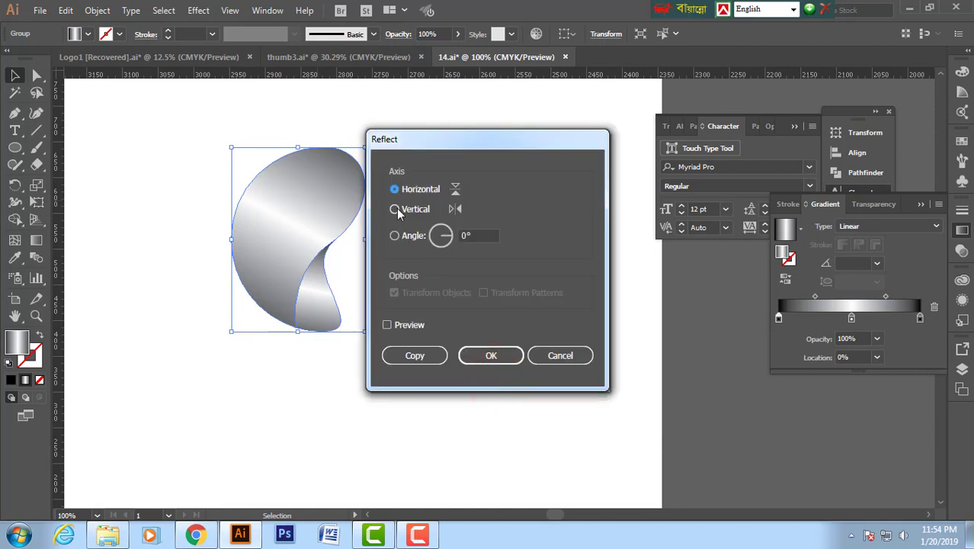
{"action": "left_click", "coordinate": [415, 357]}
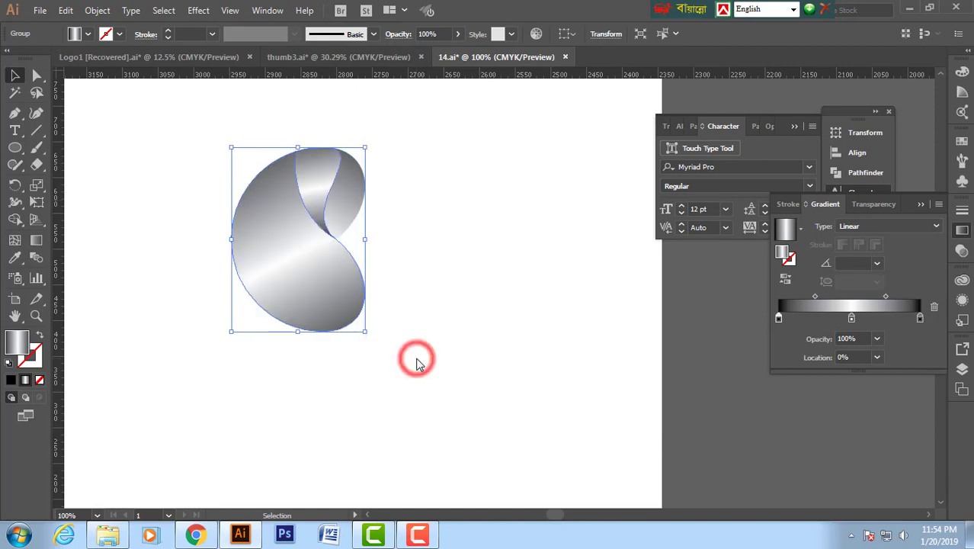
{"action": "key", "text": "a"}
{"action": "key", "text": "v"}
Try reflecting the group across the vertical axis without making a copy.
{"action": "right_click", "coordinate": [321, 214]}
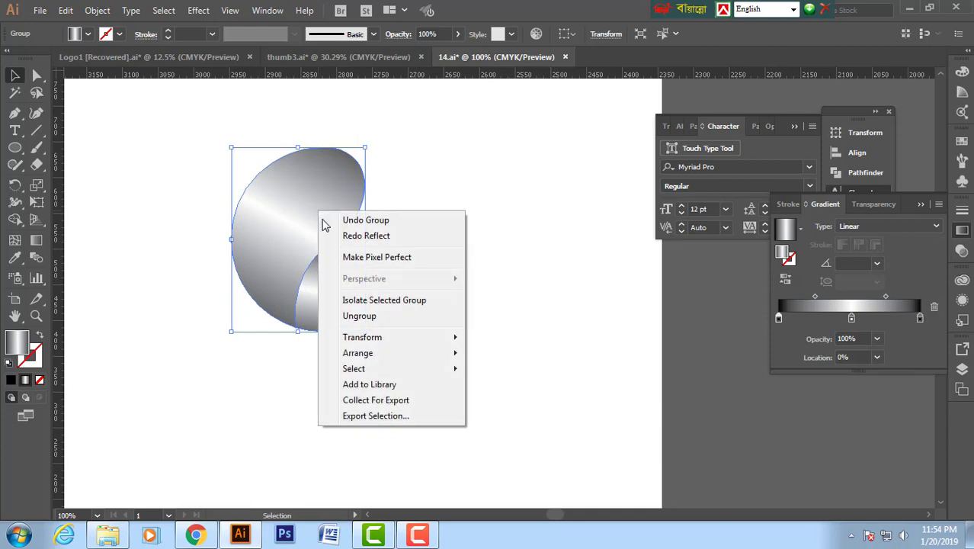
{"action": "left_click", "coordinate": [362, 337]}
{"action": "left_click", "coordinate": [502, 390]}
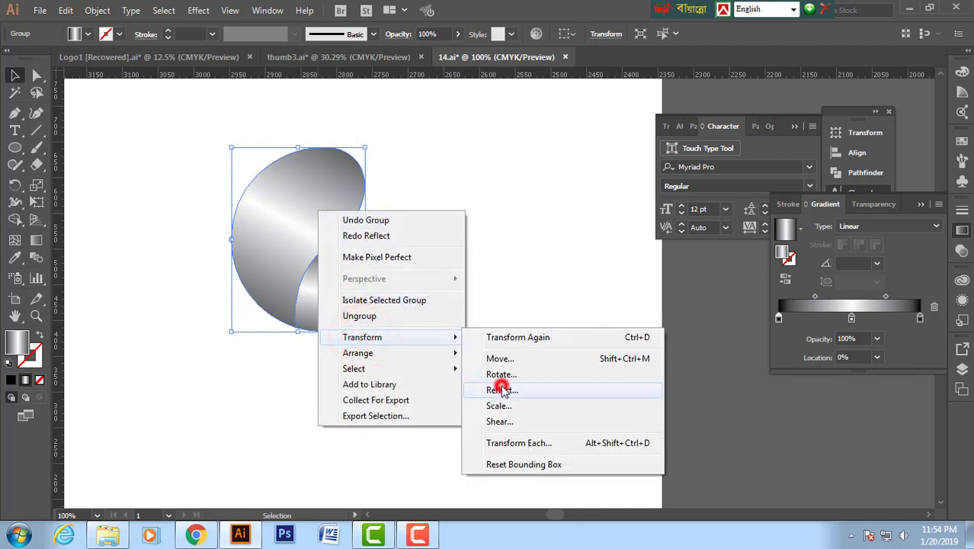
{"action": "left_click", "coordinate": [491, 355]}
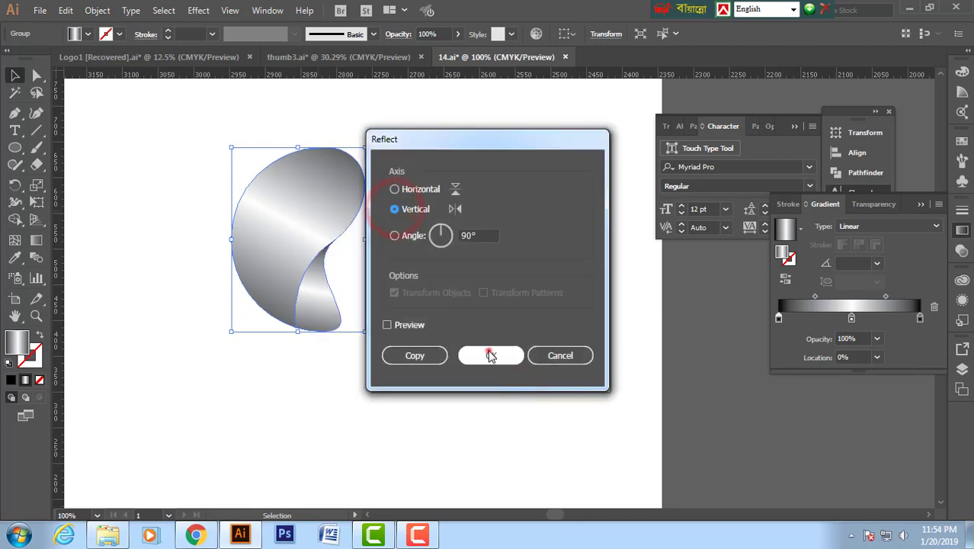
Reflect a copy of the group across the vertical axis and place it beside the original so their upper edges slightly overlap.
{"action": "right_click", "coordinate": [320, 218]}
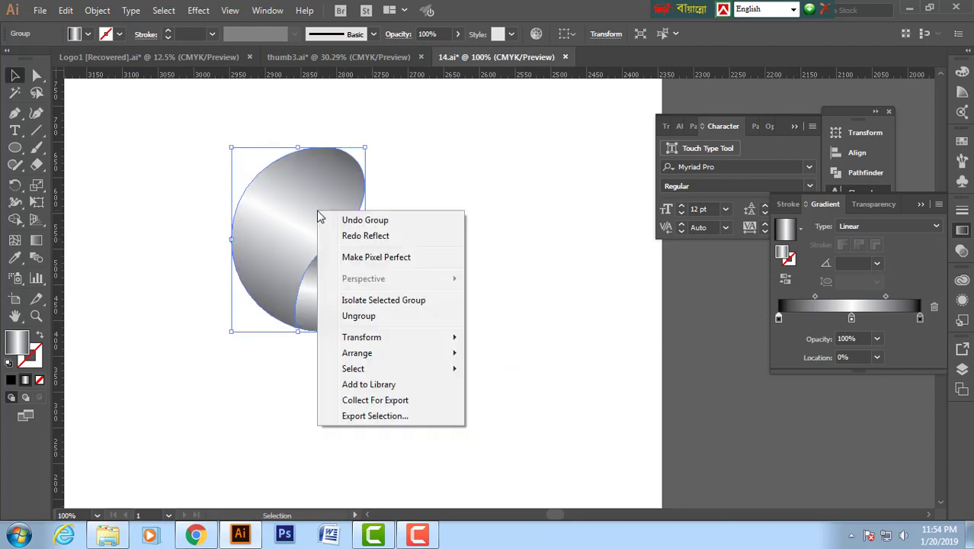
{"action": "left_click", "coordinate": [380, 338]}
{"action": "left_click", "coordinate": [500, 390]}
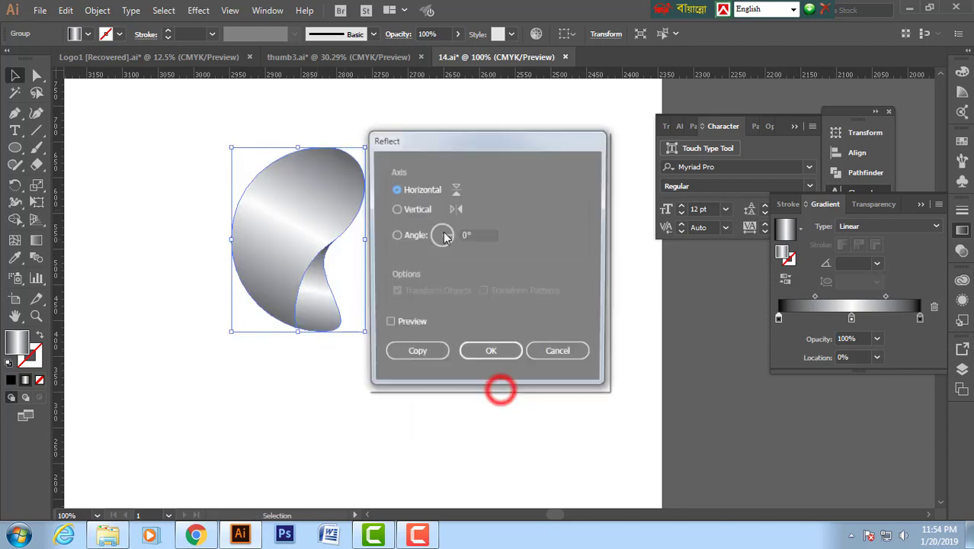
{"action": "left_click", "coordinate": [410, 355]}
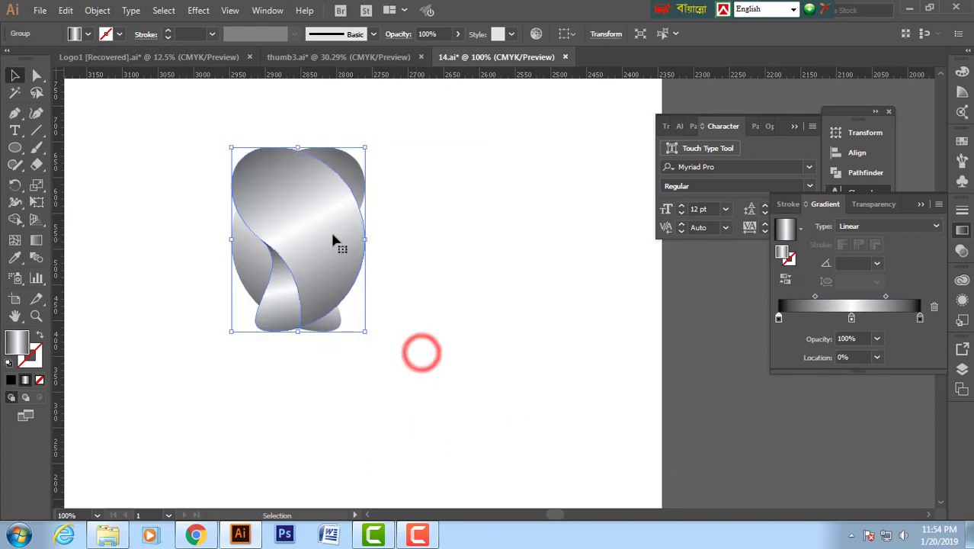
{"action": "left_click_drag", "start_coordinate": [322, 221], "coordinate": [448, 235]}
Reflect the right-hand gradient group across the horizontal axis without making a copy, and deselect it.
{"action": "right_click", "coordinate": [430, 226]}
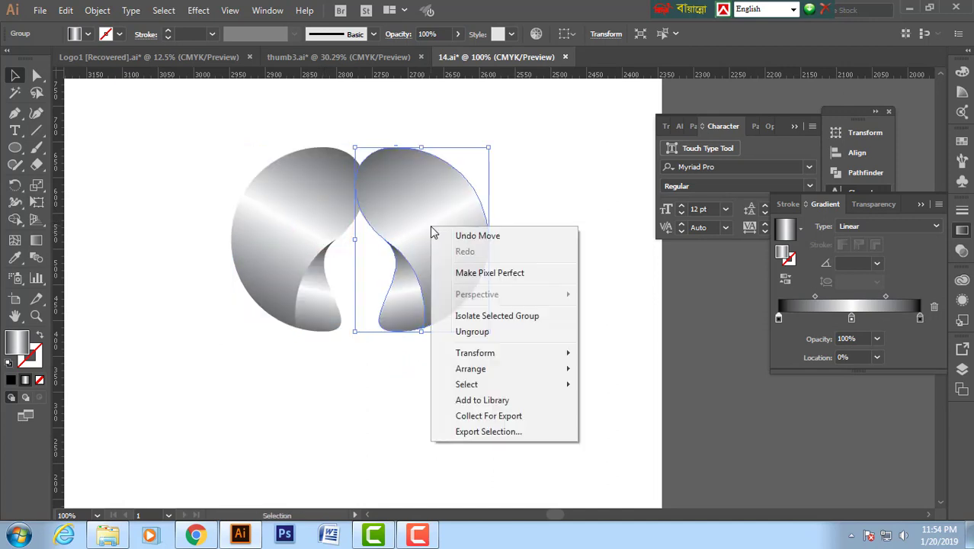
{"action": "left_click", "coordinate": [476, 356]}
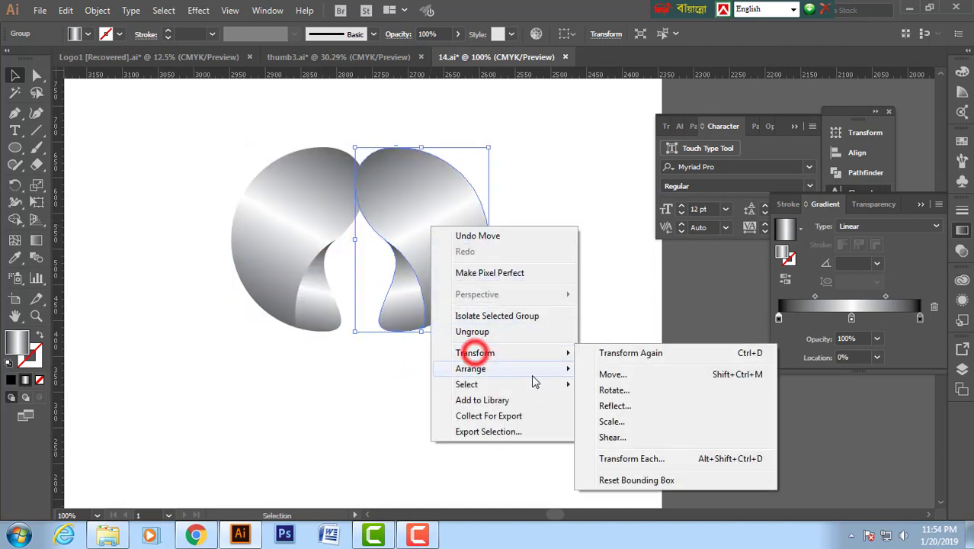
{"action": "left_click", "coordinate": [608, 402]}
{"action": "left_click", "coordinate": [408, 191]}
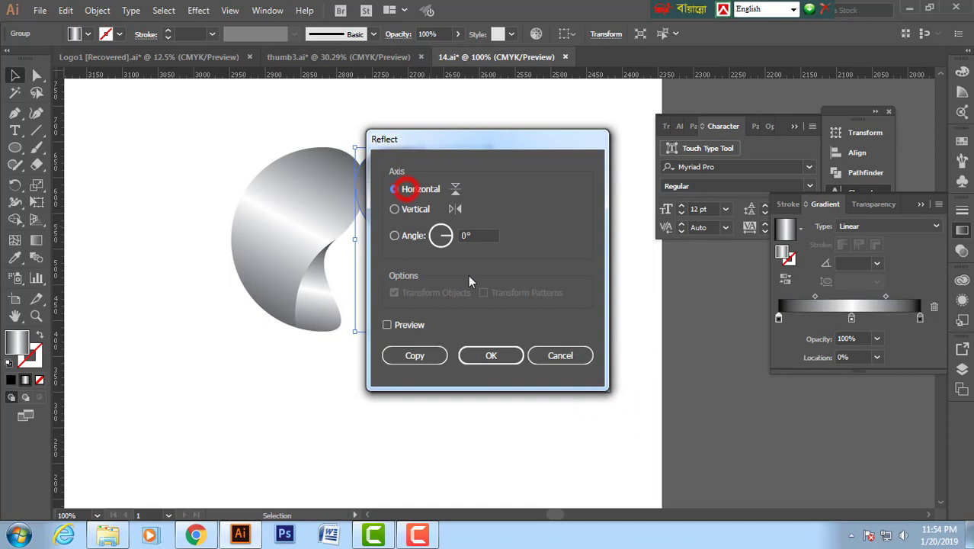
{"action": "left_click", "coordinate": [483, 356]}
{"action": "left_click", "coordinate": [523, 215]}
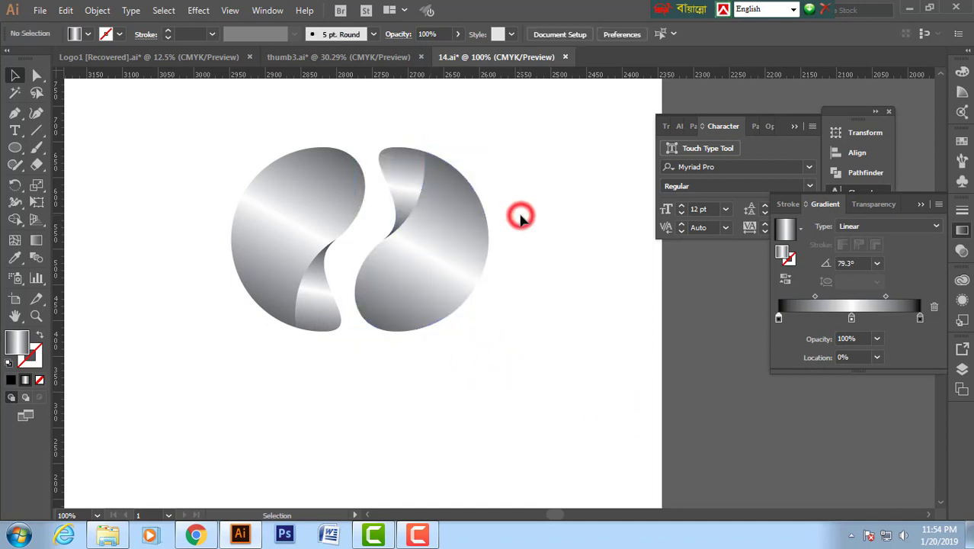
Nudge the flipped right-hand group slightly left to narrow the gap between the two logo halves, and deselect it.
{"action": "left_click_drag", "start_coordinate": [525, 208], "coordinate": [513, 206]}
{"action": "left_click", "coordinate": [439, 213]}
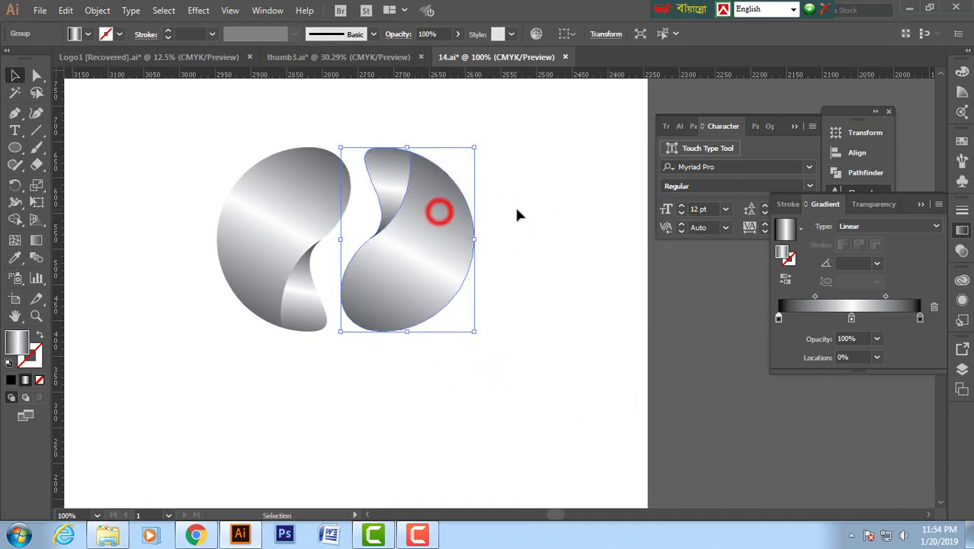
{"action": "key", "text": "Left"}
{"action": "key", "text": "Left"}
{"action": "key", "text": "Left"}
{"action": "key", "text": "Left"}
{"action": "key", "text": "Left"}
{"action": "key", "text": "Left"}
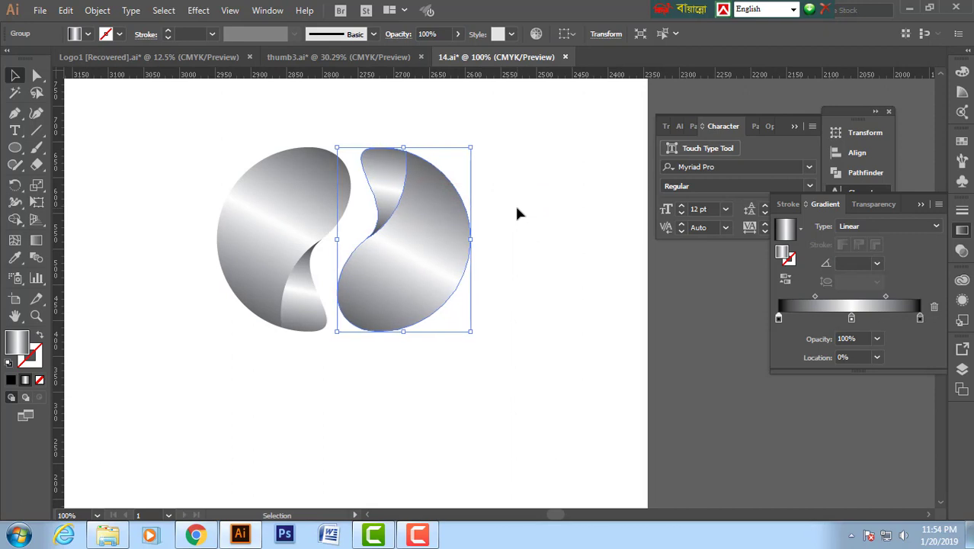
{"action": "left_click", "coordinate": [535, 189]}
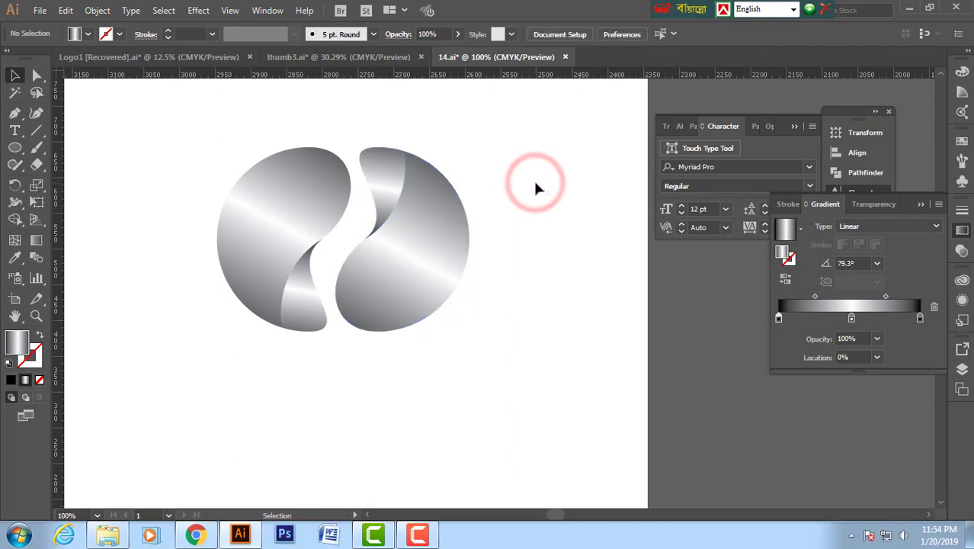
Select both logo halves and move them together to the centre of the white artboard.
{"action": "key", "text": "ctrl+minus"}
{"action": "key", "text": "ctrl+minus"}
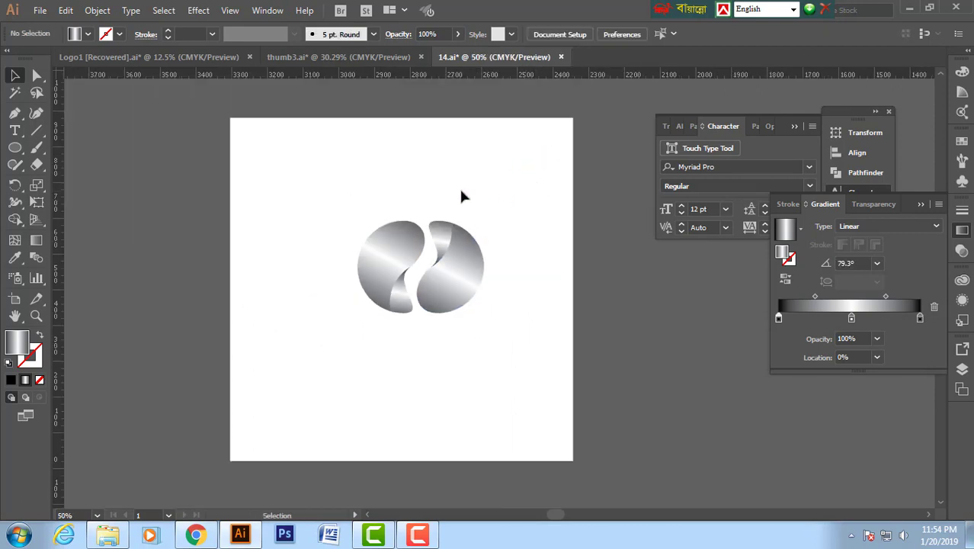
{"action": "left_click_drag", "start_coordinate": [330, 182], "coordinate": [527, 314]}
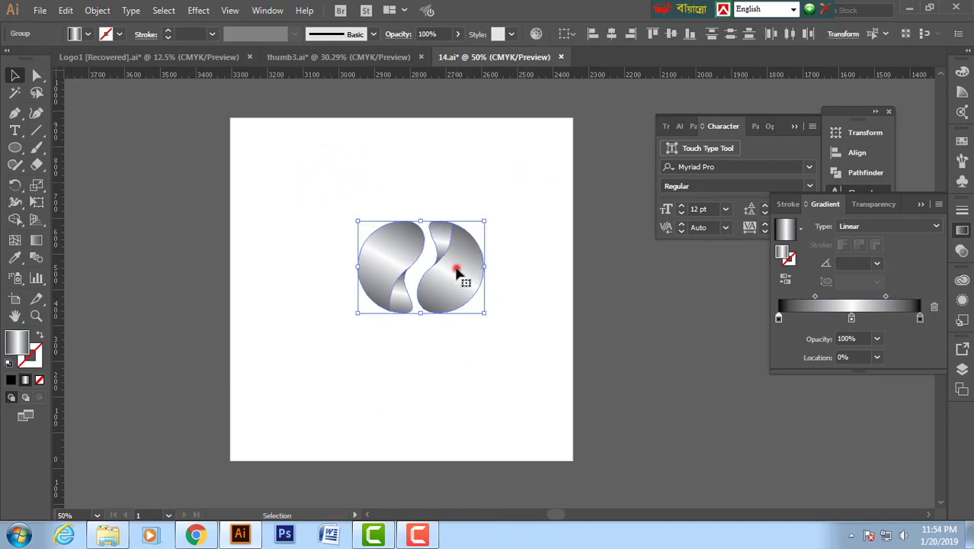
{"action": "left_click_drag", "start_coordinate": [457, 271], "coordinate": [435, 289]}
{"action": "left_click", "coordinate": [513, 220]}
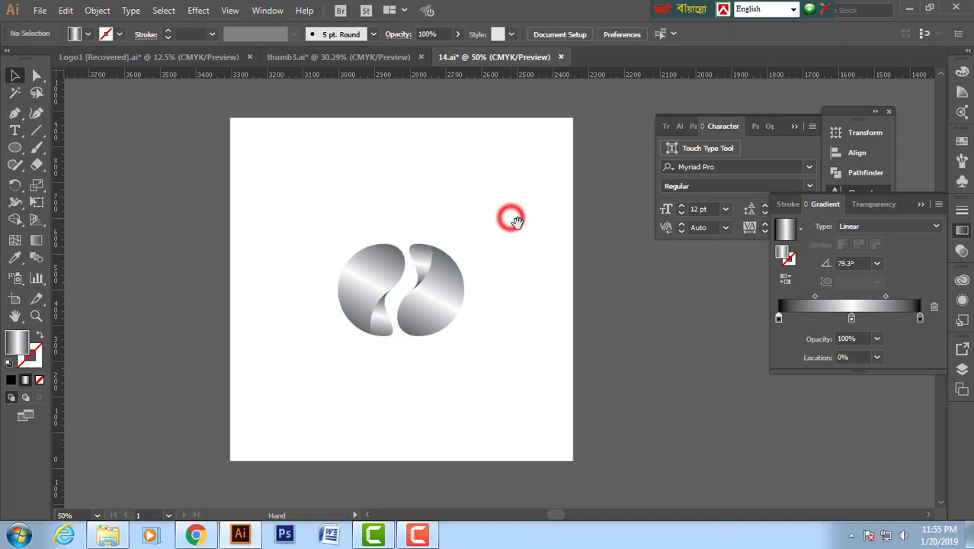
{"action": "left_click_drag", "start_coordinate": [518, 224], "coordinate": [480, 187]}
Draw a wide gradient-filled rectangle over the logo and centre it roughly on the artboard.
{"action": "left_click_drag", "start_coordinate": [15, 147], "coordinate": [72, 145]}
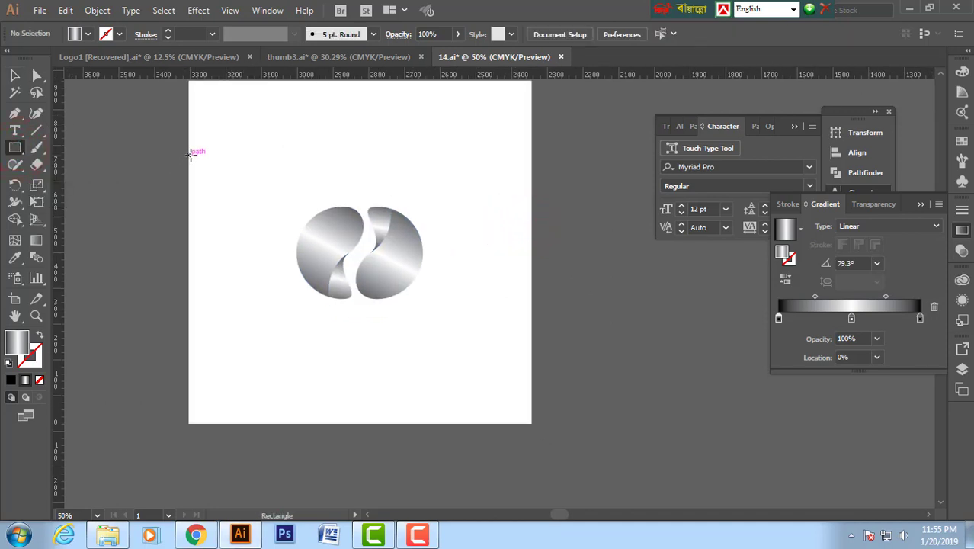
{"action": "left_click_drag", "start_coordinate": [190, 156], "coordinate": [478, 328]}
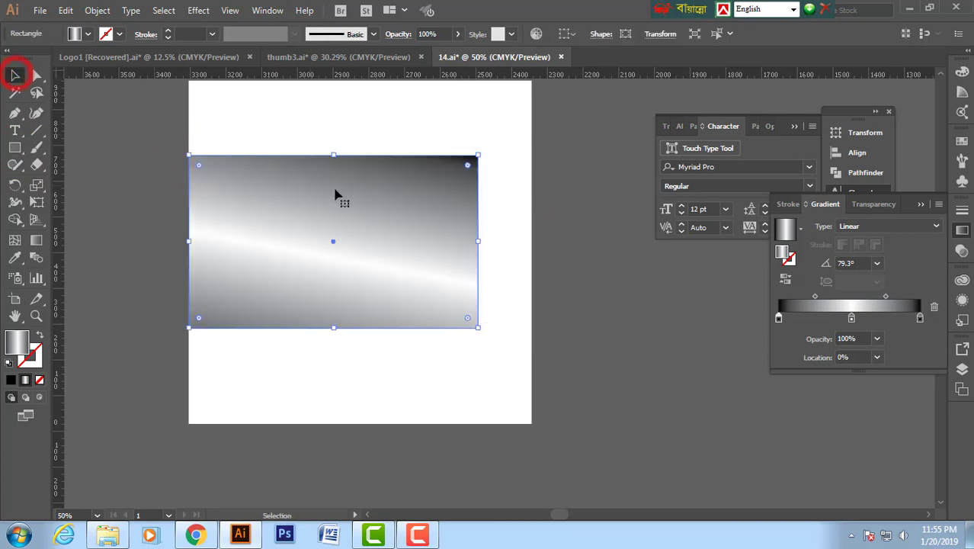
{"action": "left_click_drag", "start_coordinate": [335, 191], "coordinate": [364, 199]}
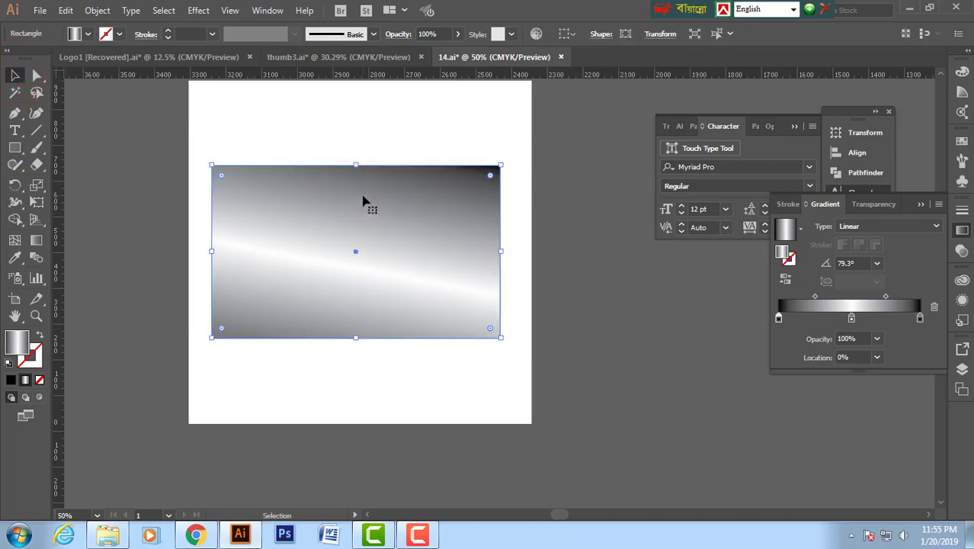
Arrange the rectangle behind the two logo halves but in front of the white background, and shift it slightly right to centre it.
{"action": "key", "text": "Delete"}
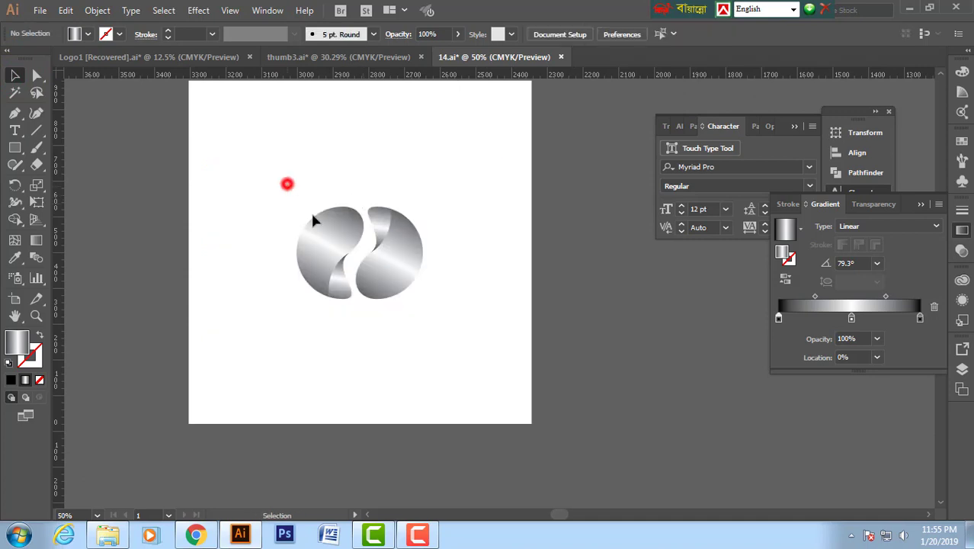
{"action": "left_click_drag", "start_coordinate": [312, 220], "coordinate": [463, 331]}
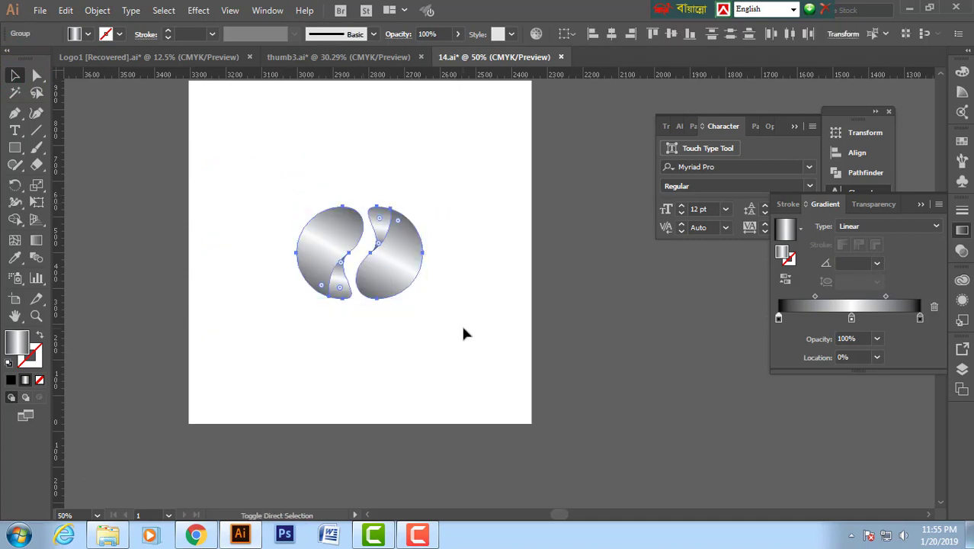
{"action": "key", "text": "ctrl+z"}
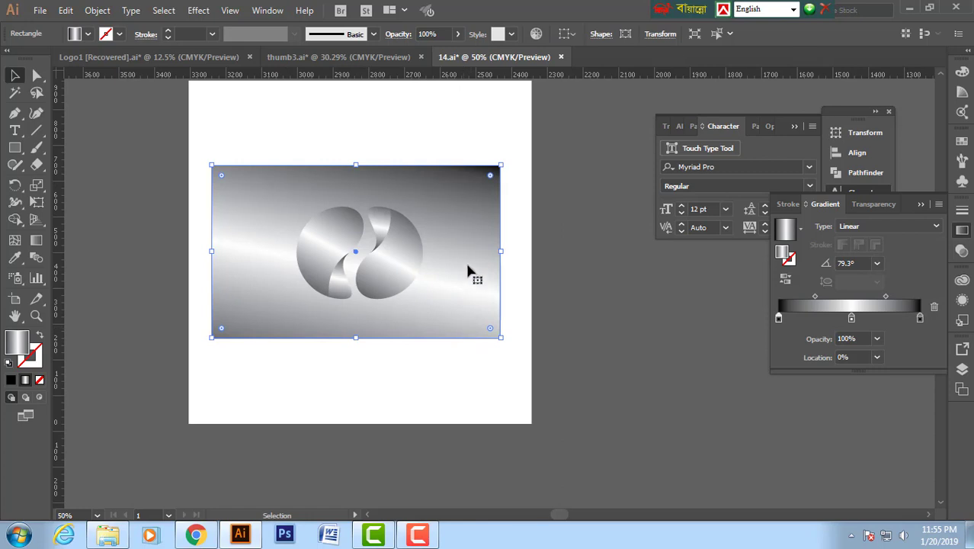
{"action": "left_click_drag", "start_coordinate": [465, 260], "coordinate": [470, 260]}
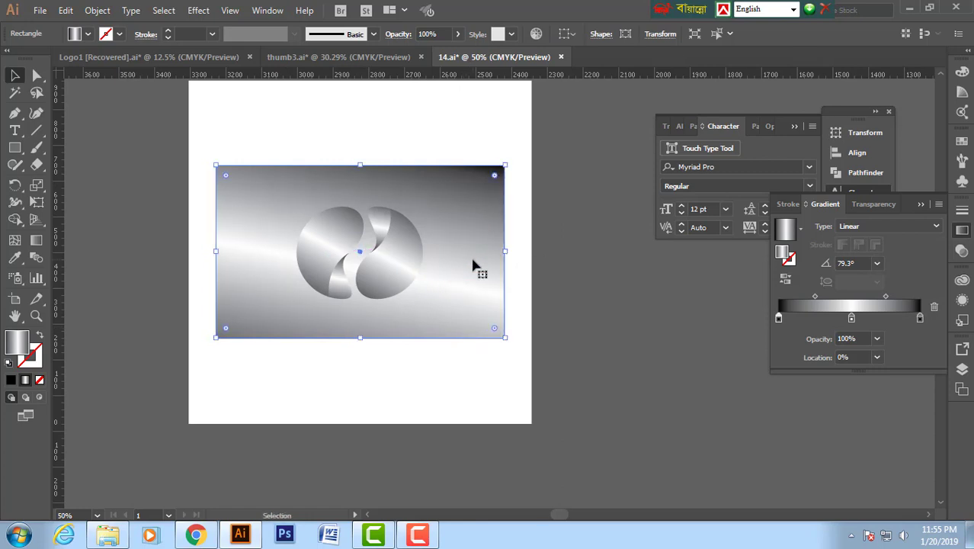
Fill the background rectangle with the medium-dark brown swatch and lock it.
{"action": "left_click", "coordinate": [89, 35]}
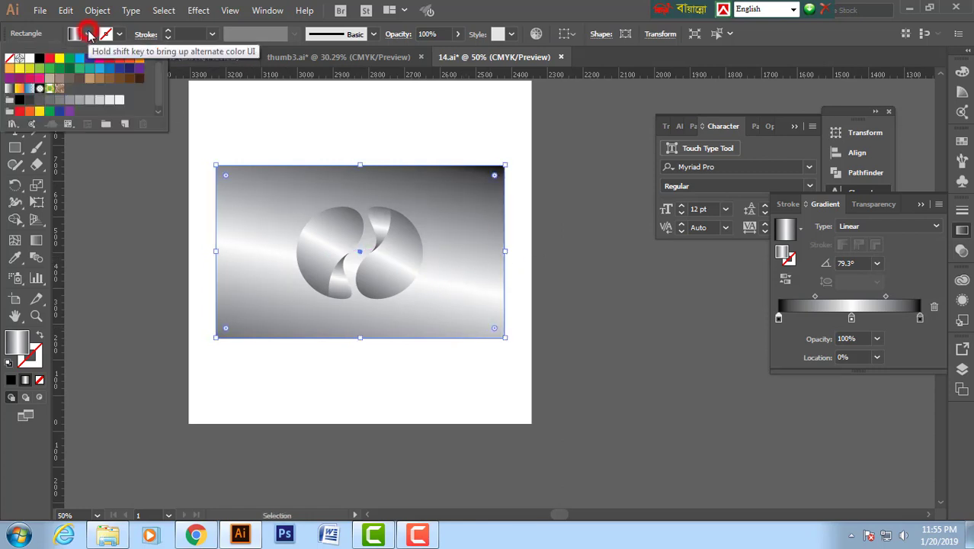
{"action": "left_click", "coordinate": [139, 80]}
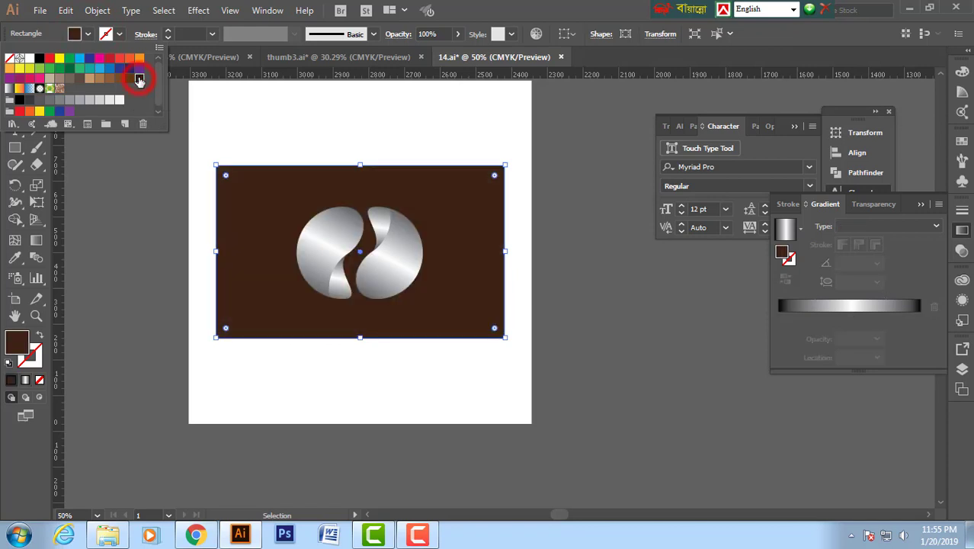
{"action": "left_click", "coordinate": [130, 79]}
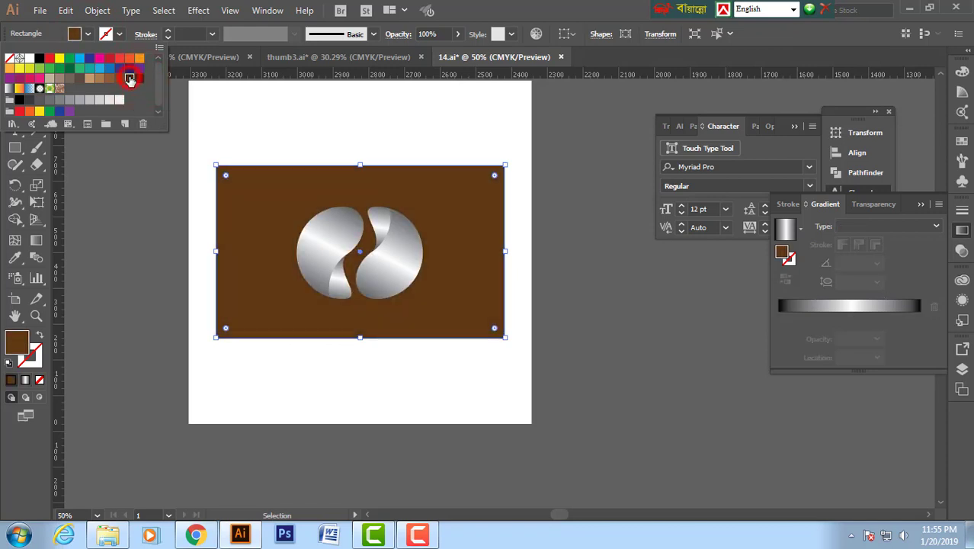
{"action": "left_click", "coordinate": [572, 177]}
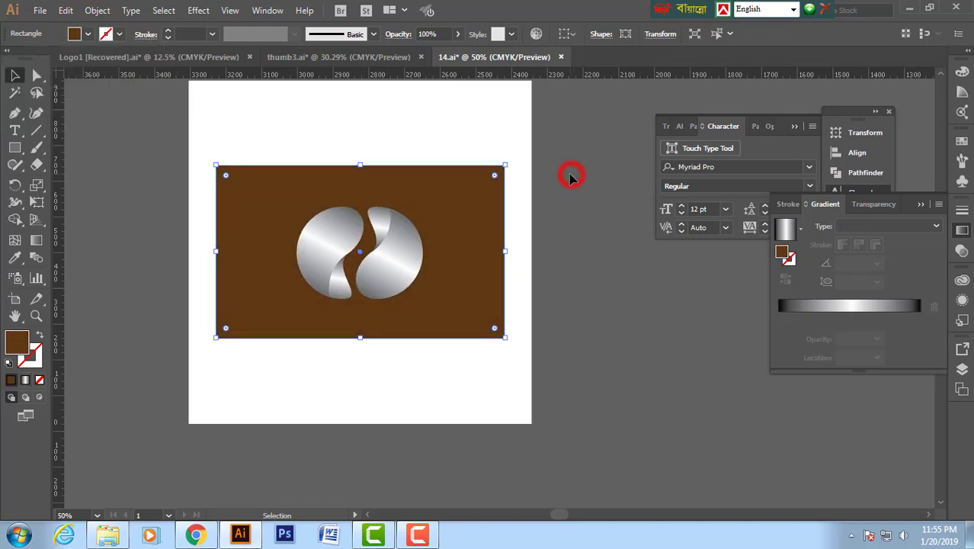
{"action": "left_click", "coordinate": [572, 177]}
{"action": "left_click", "coordinate": [488, 212]}
{"action": "key", "text": "ctrl+shift+a"}
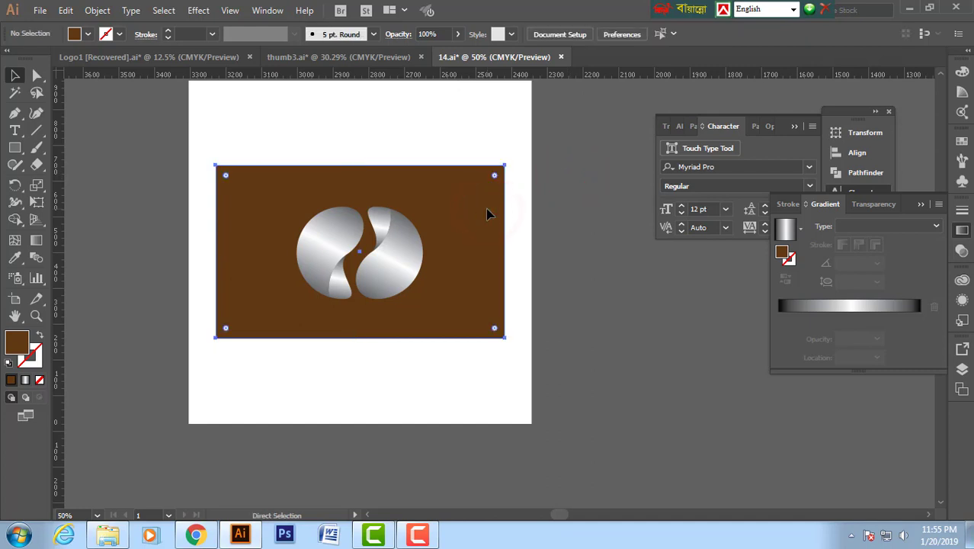
Select both logo halves and reflect a copy of them across the horizontal axis.
{"action": "left_click_drag", "start_coordinate": [213, 152], "coordinate": [614, 353]}
{"action": "left_click_drag", "start_coordinate": [558, 320], "coordinate": [537, 272]}
{"action": "left_click", "coordinate": [320, 200]}
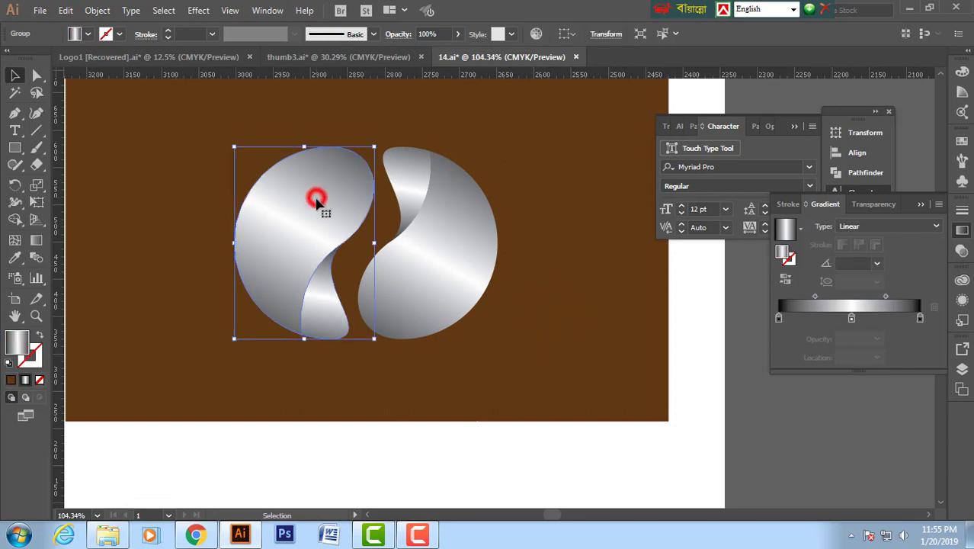
{"action": "left_click", "coordinate": [445, 243], "text": "shift"}
{"action": "key", "text": "ctrl+g"}
{"action": "right_click", "coordinate": [446, 241]}
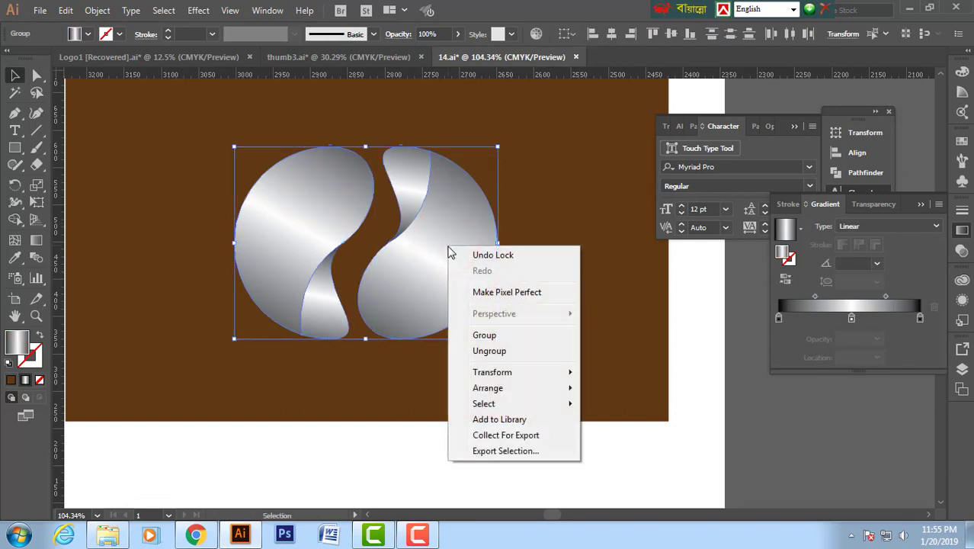
{"action": "mouse_move", "coordinate": [489, 373]}
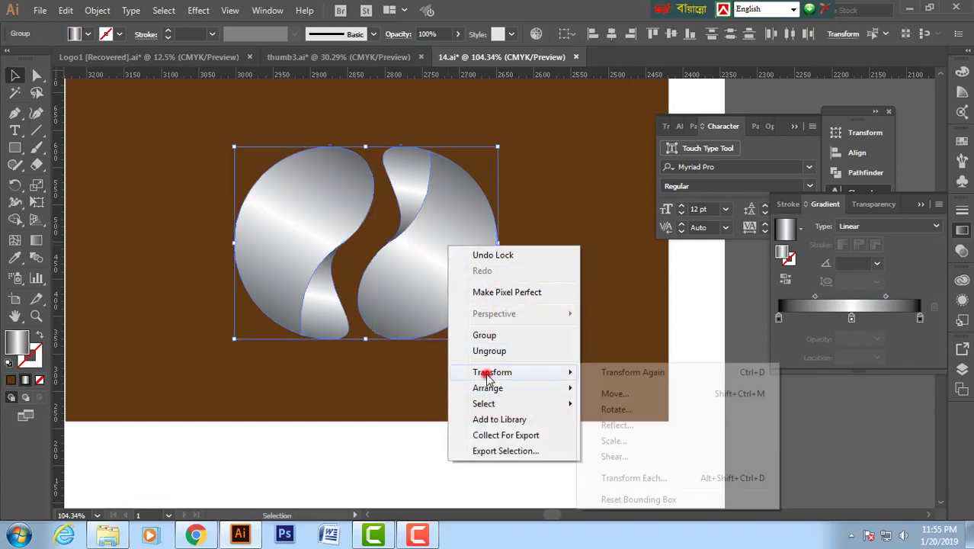
{"action": "left_click", "coordinate": [617, 426]}
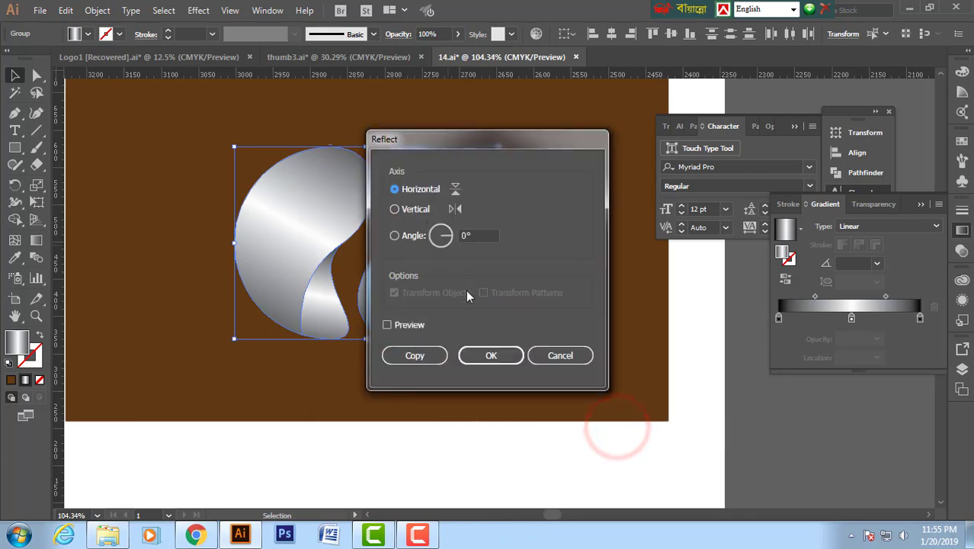
{"action": "left_click", "coordinate": [422, 356]}
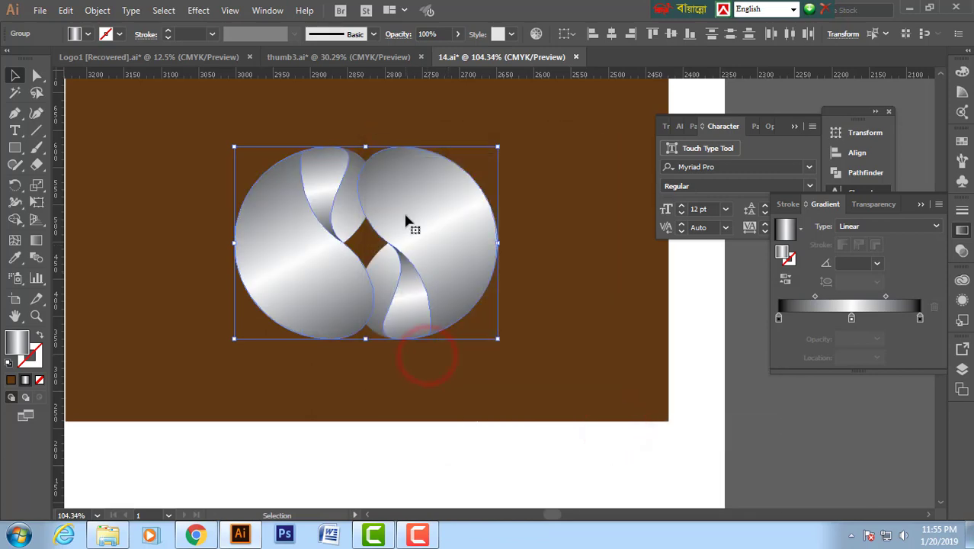
Move the reflected copy straight down so its upper edge touches the lower edge of the original logo.
{"action": "left_click_drag", "start_coordinate": [402, 194], "coordinate": [407, 359]}
{"action": "key", "text": "ctrl+minus"}
{"action": "key", "text": "ctrl+minus"}
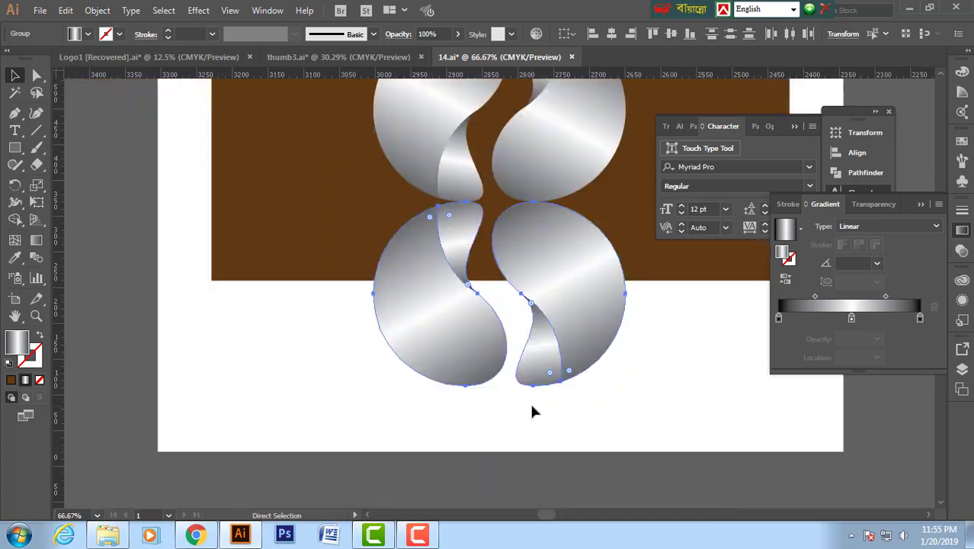
{"action": "key", "text": "ctrl+minus"}
{"action": "key", "text": "ctrl+minus"}
{"action": "left_click_drag", "start_coordinate": [591, 308], "coordinate": [479, 349]}
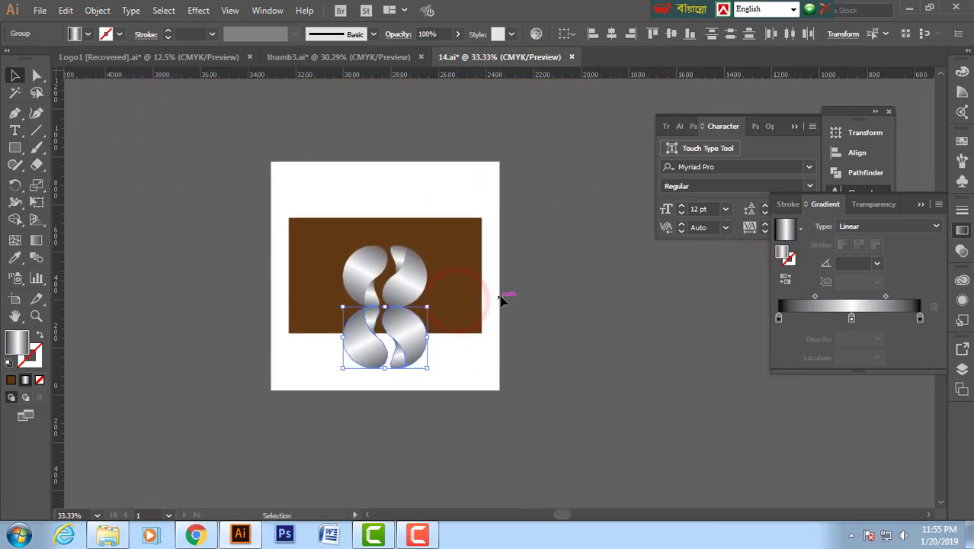
Unlock all objects and lock only the white background rectangle again.
{"action": "left_click", "coordinate": [500, 295]}
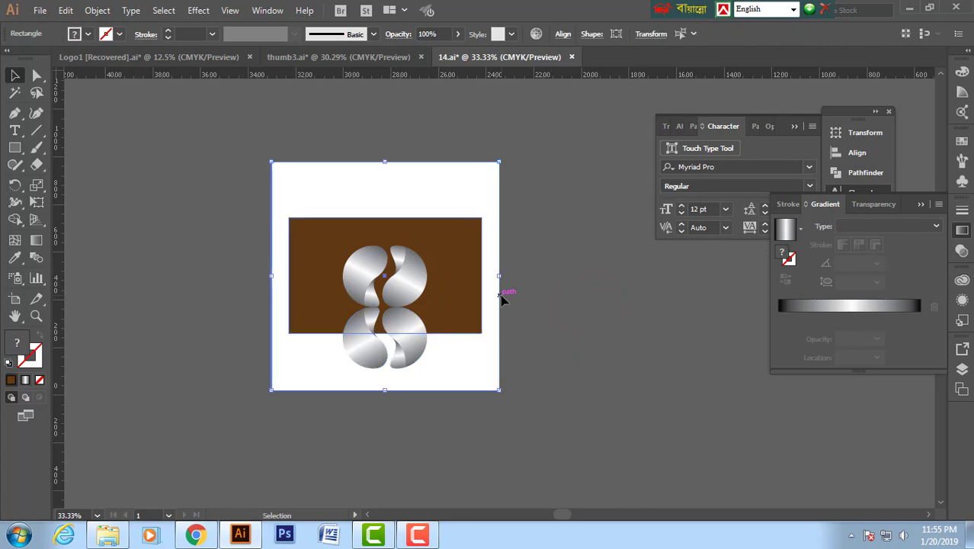
{"action": "left_click", "coordinate": [539, 238]}
{"action": "left_click", "coordinate": [447, 190]}
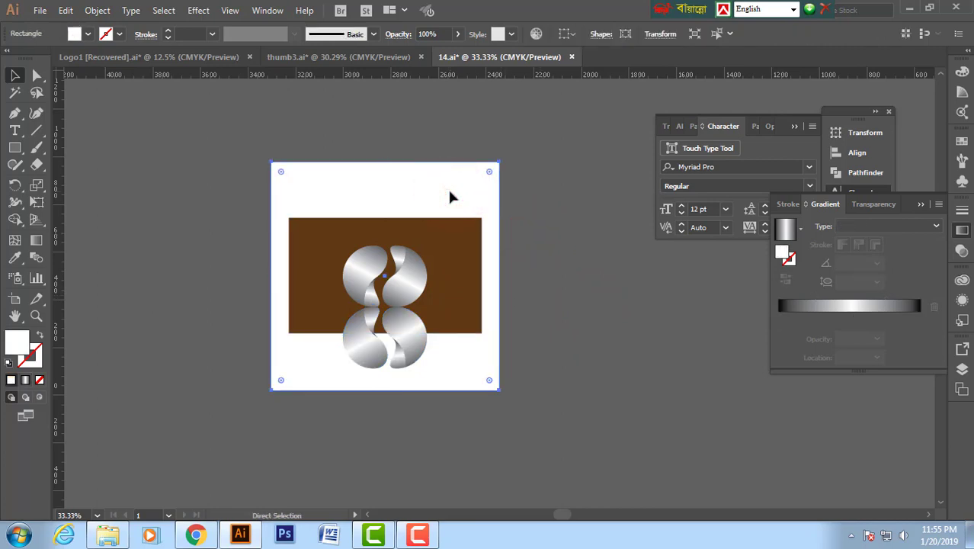
{"action": "key", "text": "ctrl+shift+a"}
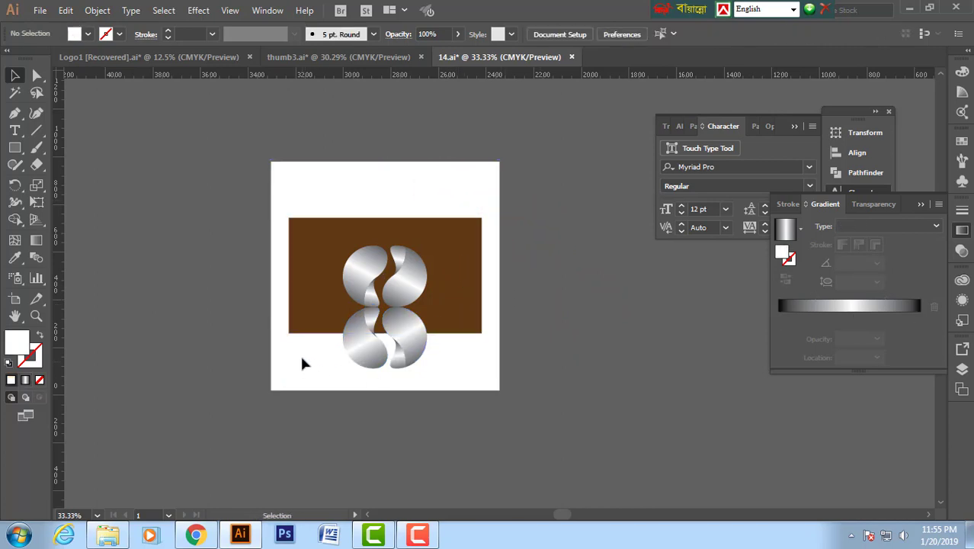
Select the brown rectangle and the mirrored copy, and remove the parts below the rectangle's lower edge with the Shape Builder tool.
{"action": "left_click_drag", "start_coordinate": [302, 363], "coordinate": [446, 328]}
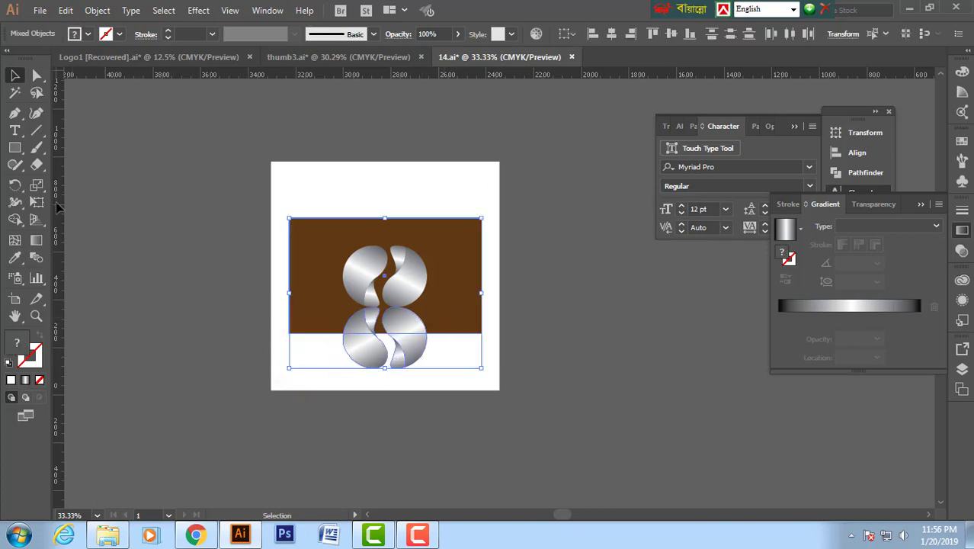
{"action": "left_click", "coordinate": [15, 219]}
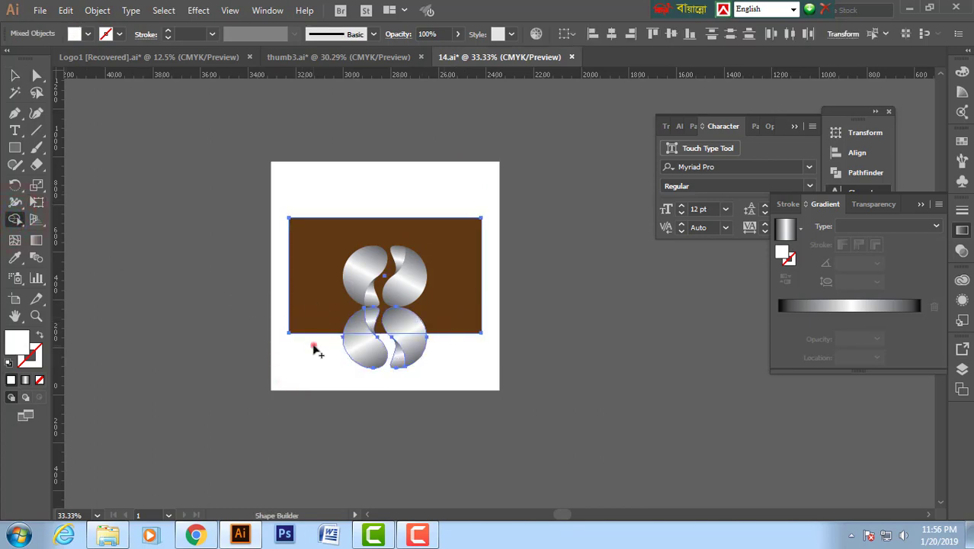
{"action": "left_click_drag", "start_coordinate": [313, 347], "coordinate": [476, 374]}
{"action": "left_click", "coordinate": [14, 75]}
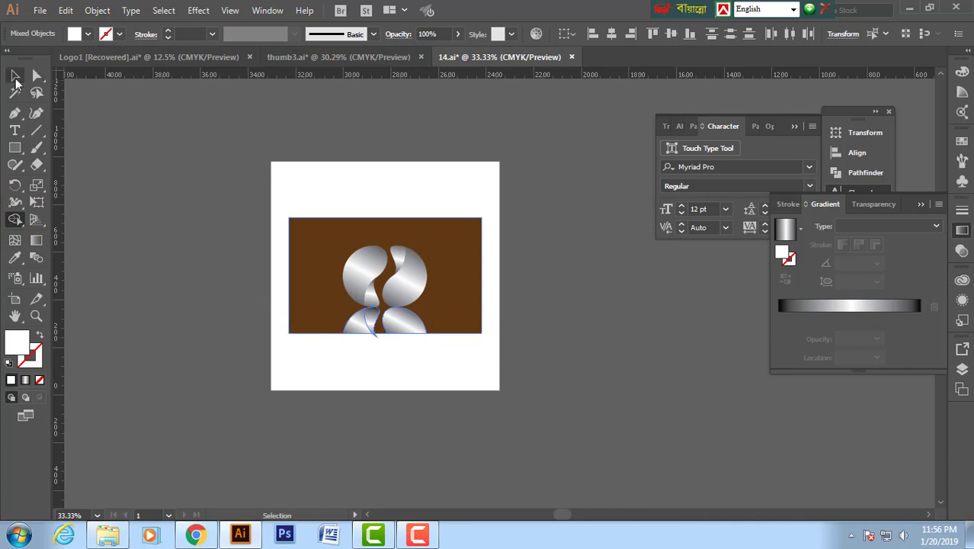
Select the brown rectangle with the mirrored copy and remove the pointed sliver below the rectangle's lower edge with the Shape Builder tool.
{"action": "left_click", "coordinate": [202, 164]}
{"action": "left_click", "coordinate": [324, 242]}
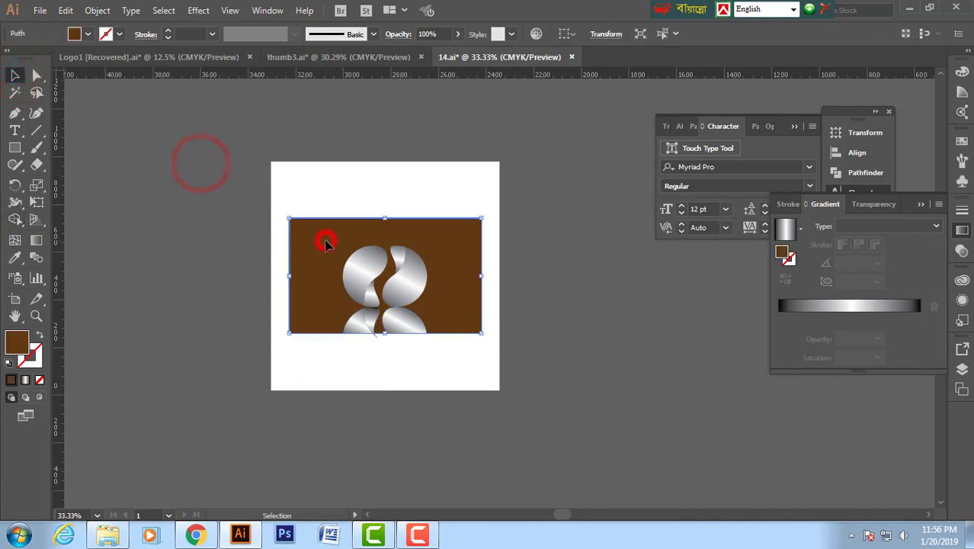
{"action": "key", "text": "ctrl+shift+a"}
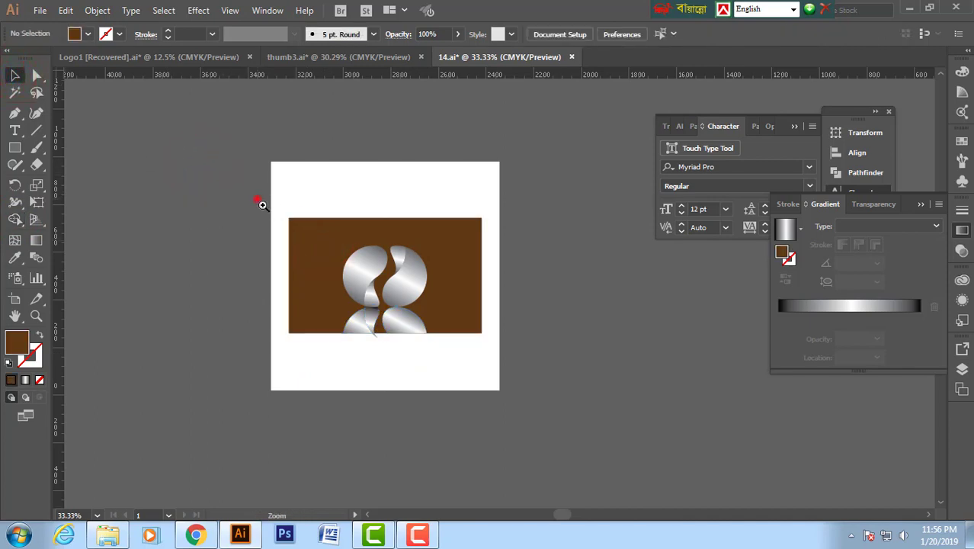
{"action": "left_click_drag", "start_coordinate": [262, 205], "coordinate": [634, 411]}
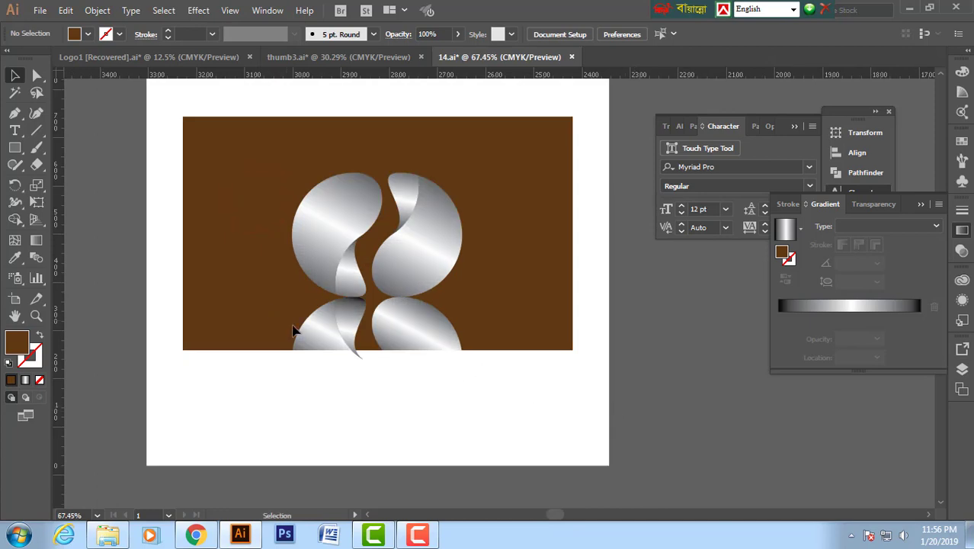
{"action": "key", "text": "v"}
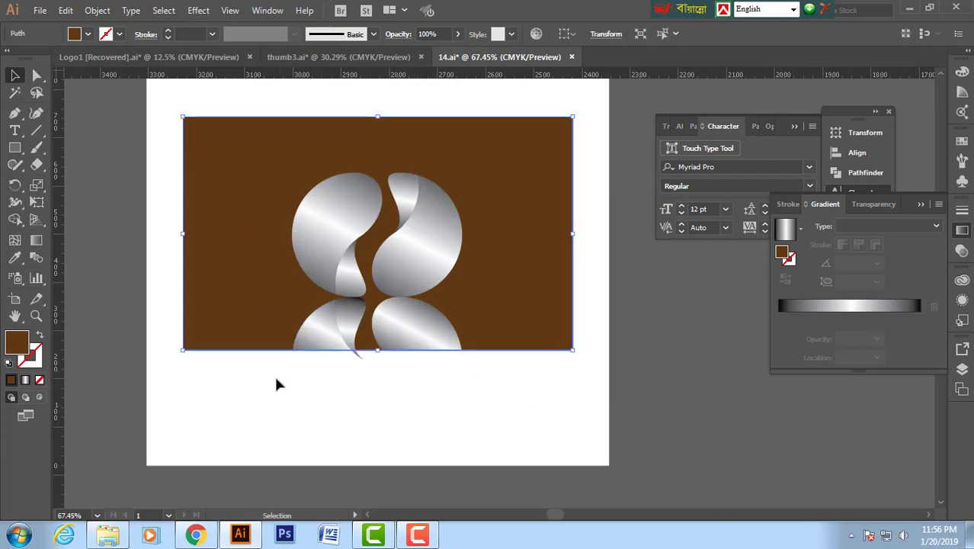
{"action": "left_click_drag", "start_coordinate": [273, 390], "coordinate": [409, 348]}
{"action": "left_click_drag", "start_coordinate": [311, 321], "coordinate": [441, 387]}
{"action": "left_click", "coordinate": [19, 220]}
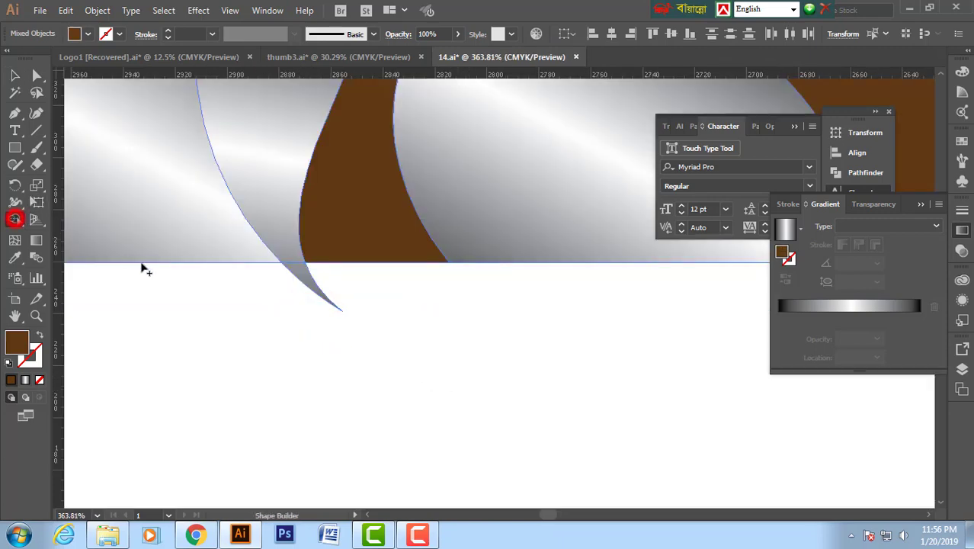
{"action": "mouse_move", "coordinate": [277, 286]}
{"action": "left_mouse_down"}
{"action": "mouse_move", "coordinate": [334, 281]}
{"action": "mouse_move", "coordinate": [367, 293]}
{"action": "left_mouse_up"}
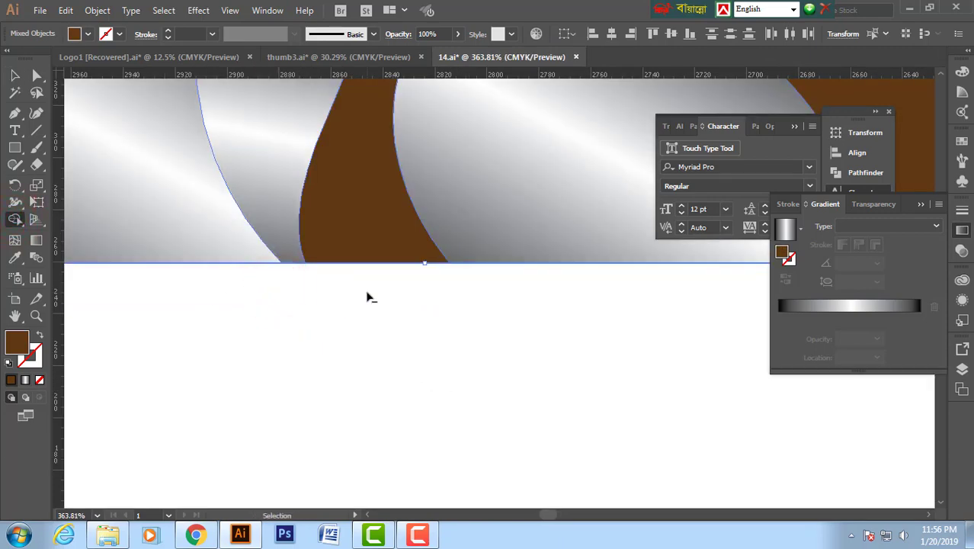
Deselect the artwork and lock only the brown rectangle.
{"action": "key", "text": "ctrl+minus"}
{"action": "key", "text": "ctrl+minus"}
{"action": "key", "text": "ctrl+minus"}
{"action": "key", "text": "ctrl+minus"}
{"action": "key", "text": "ctrl+minus"}
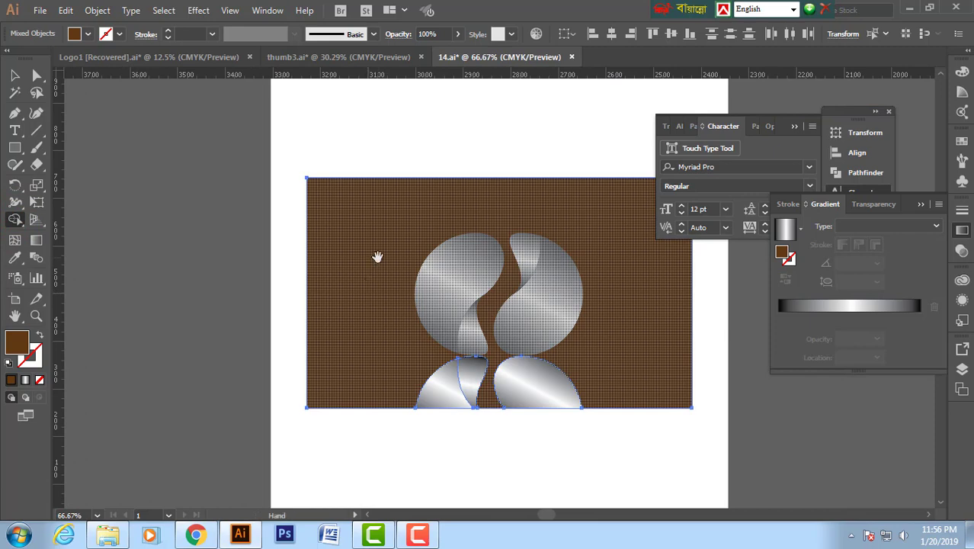
{"action": "left_click_drag", "start_coordinate": [376, 257], "coordinate": [283, 239]}
{"action": "left_click", "coordinate": [15, 74]}
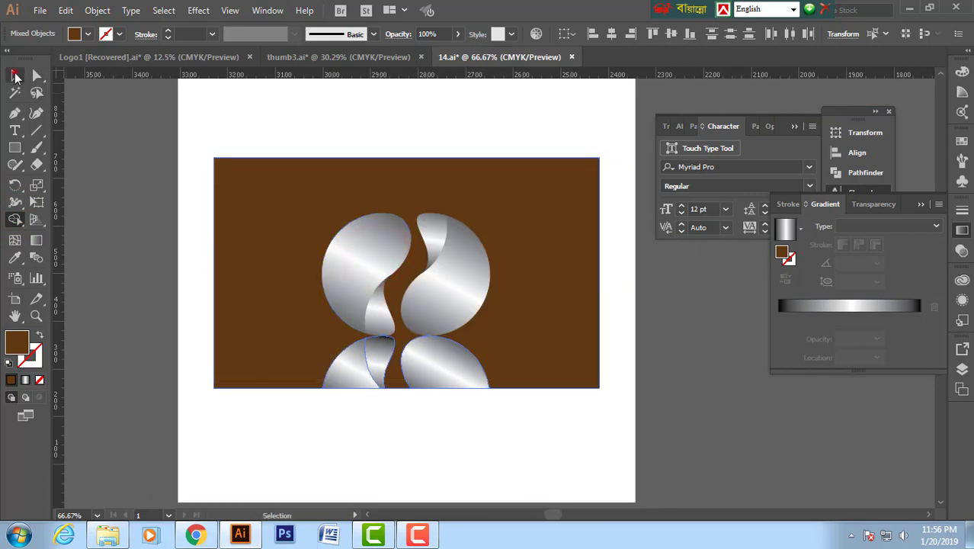
{"action": "left_click", "coordinate": [256, 103]}
{"action": "left_click", "coordinate": [290, 178]}
{"action": "key", "text": "ctrl+2"}
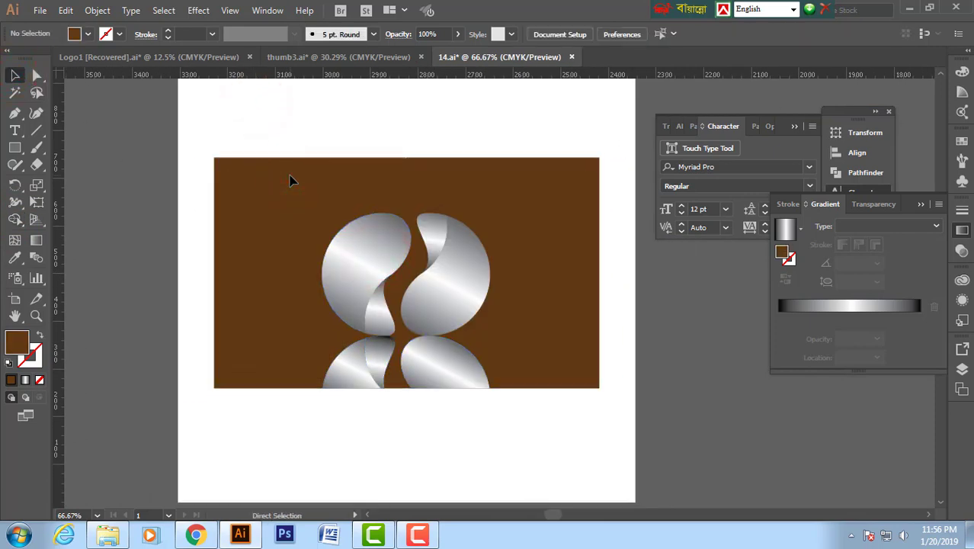
Select the mirrored copy below the logo and set its opacity to 40%.
{"action": "left_click_drag", "start_coordinate": [299, 179], "coordinate": [230, 177]}
{"action": "left_click_drag", "start_coordinate": [229, 380], "coordinate": [427, 323]}
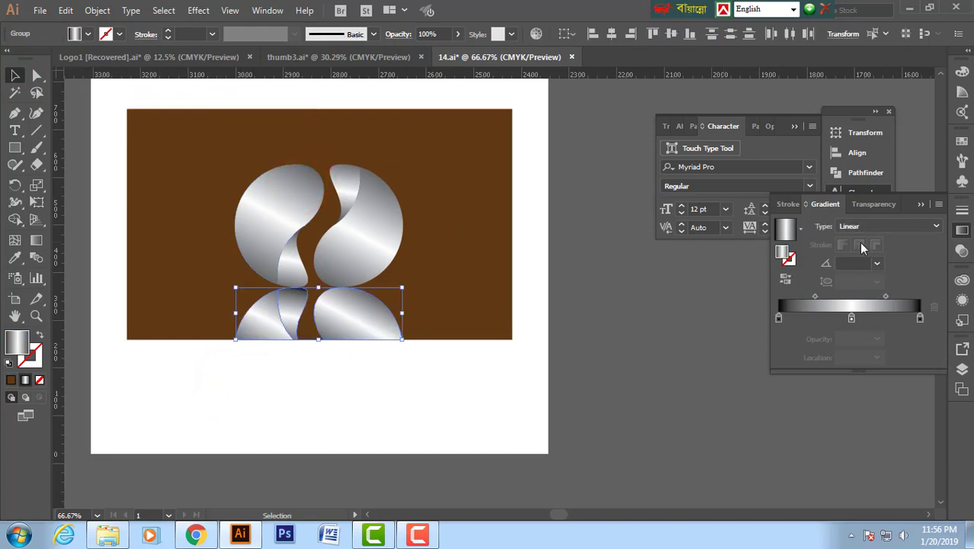
{"action": "left_click", "coordinate": [882, 204]}
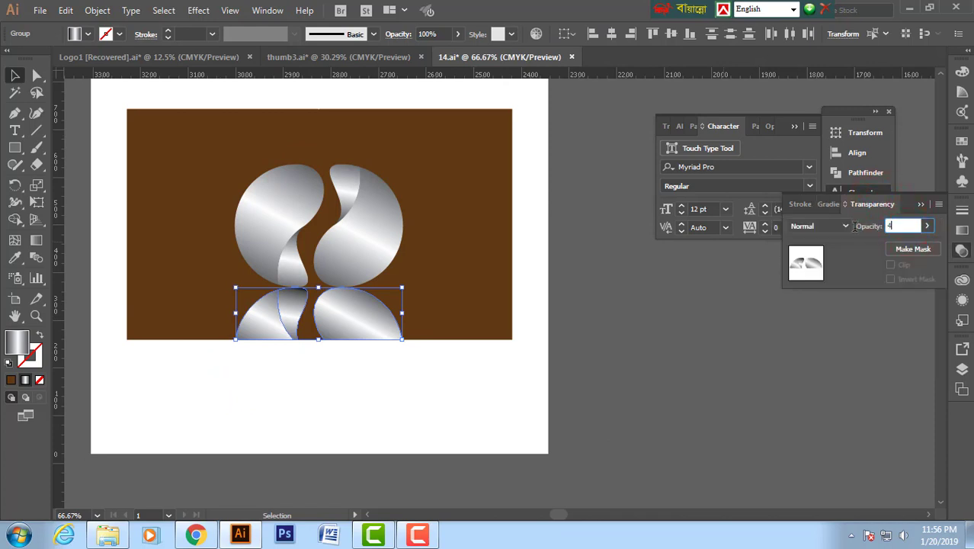
{"action": "key", "text": "Return"}
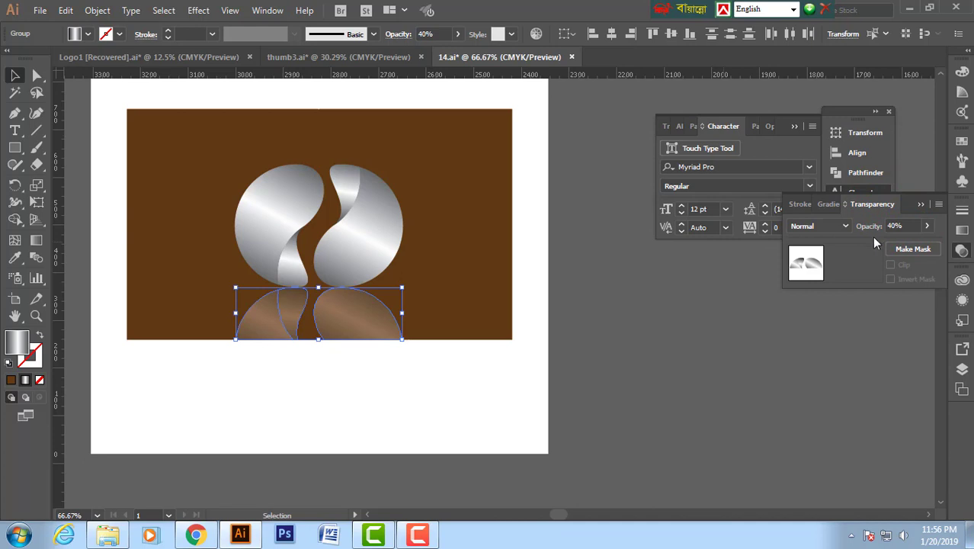
{"action": "left_click", "coordinate": [587, 289]}
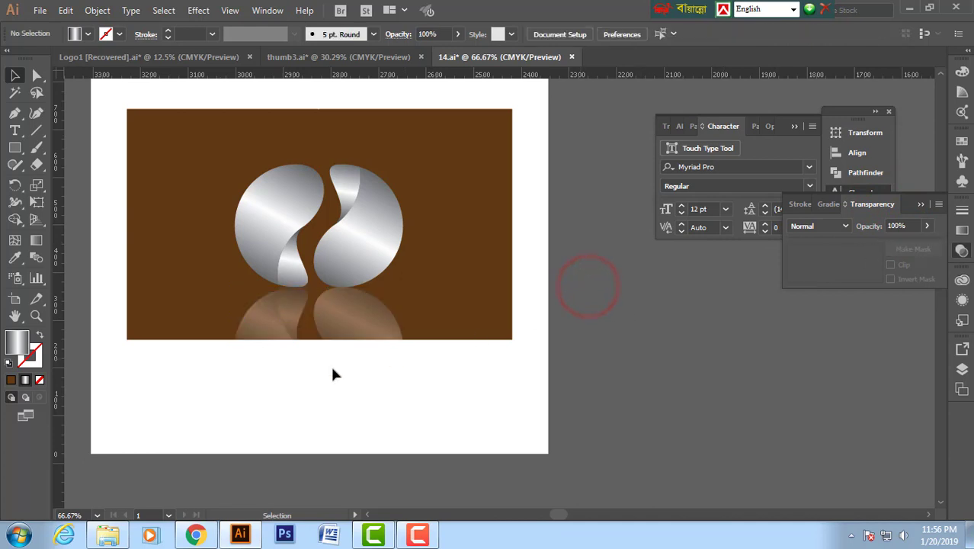
Set the opacity of the mirrored copy below the logo to 50% and deselect it.
{"action": "left_click_drag", "start_coordinate": [261, 364], "coordinate": [404, 307]}
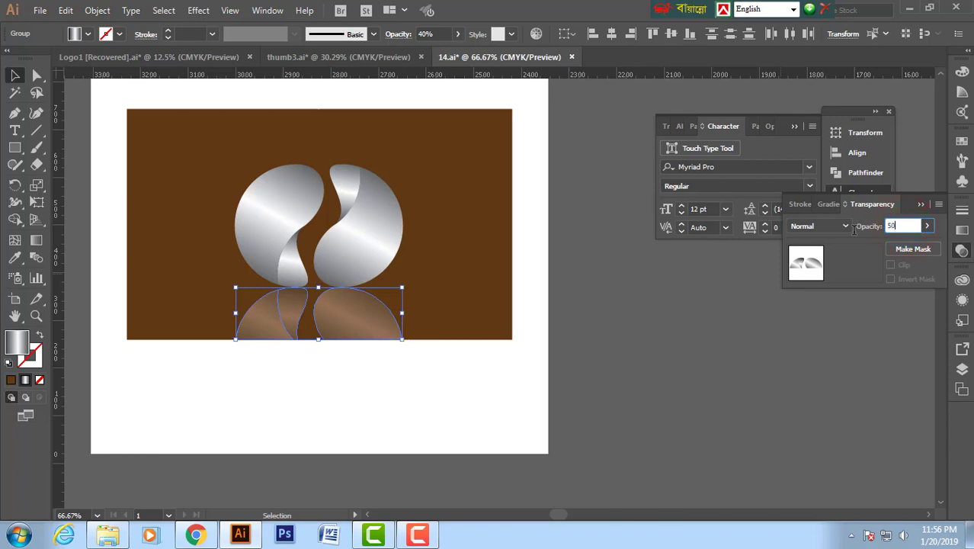
{"action": "key", "text": "Return"}
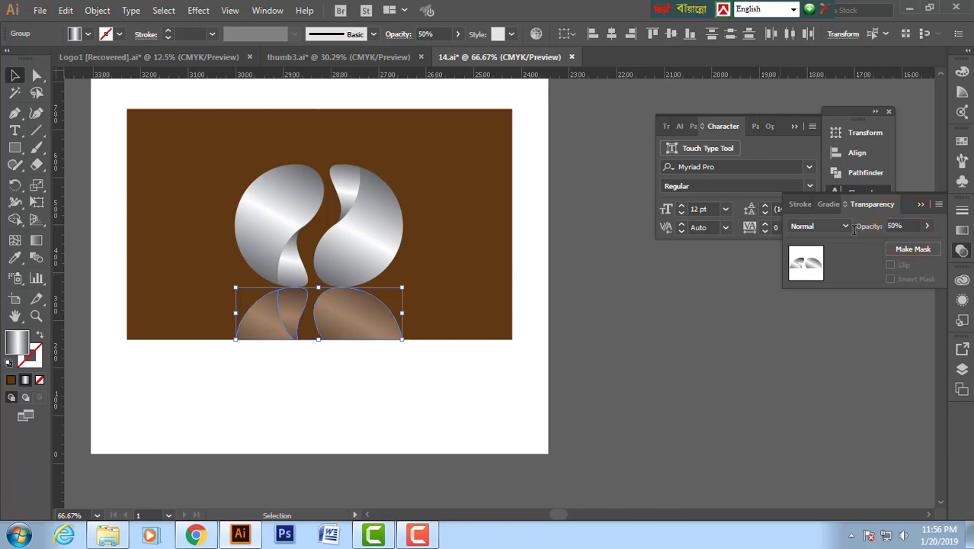
{"action": "left_click", "coordinate": [570, 260]}
{"action": "key", "text": "ctrl+minus"}
{"action": "key", "text": "ctrl+minus"}
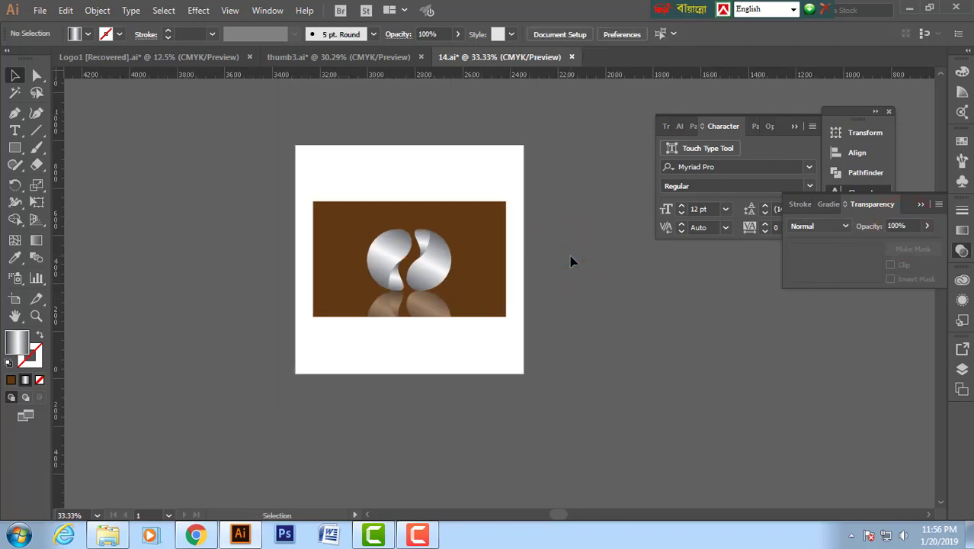
{"action": "left_click_drag", "start_coordinate": [574, 263], "coordinate": [465, 262]}
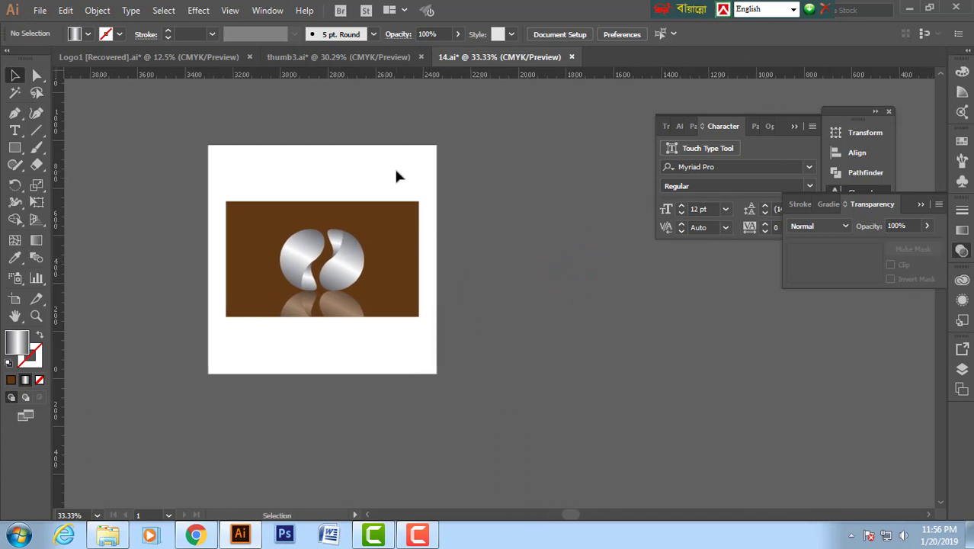